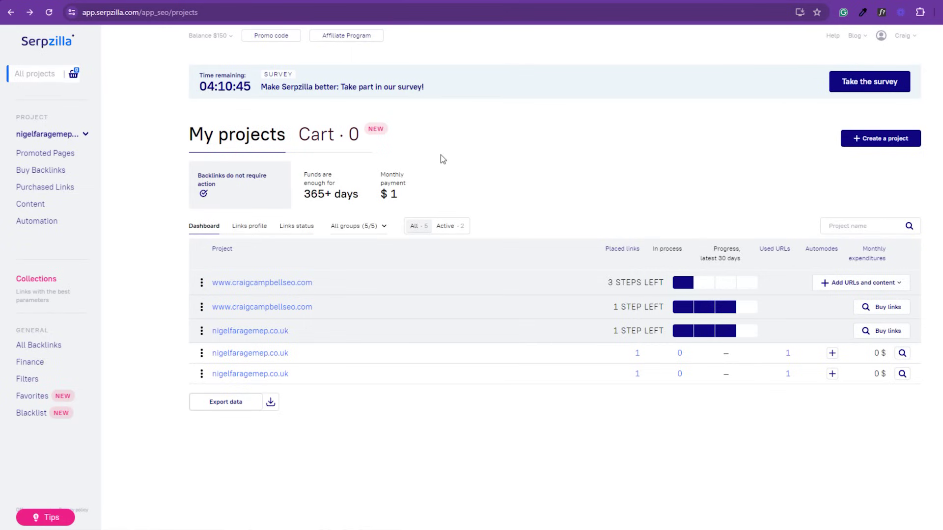
Step: Create a new project with website nigelfaragemep.co.uk and start adding anchor texts
{"action": "left_click", "coordinate": [882, 139]}
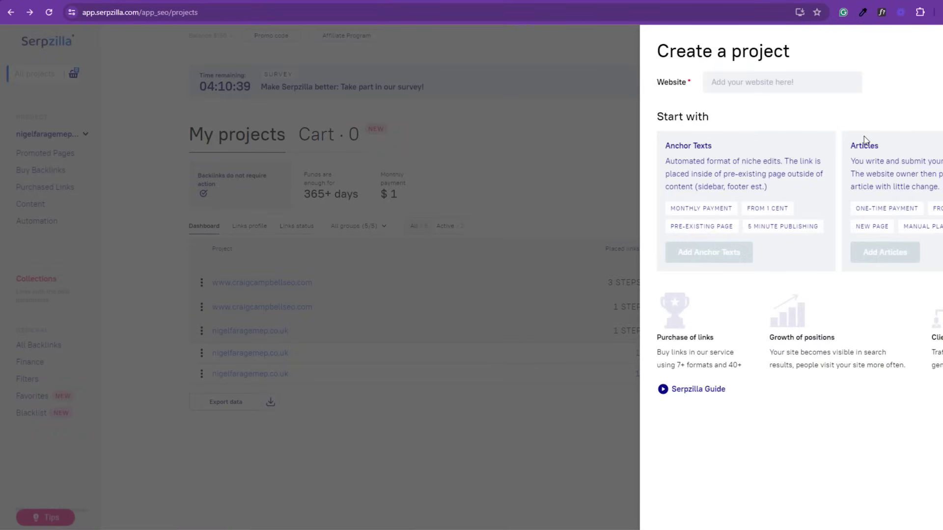
{"action": "left_click", "coordinate": [765, 83]}
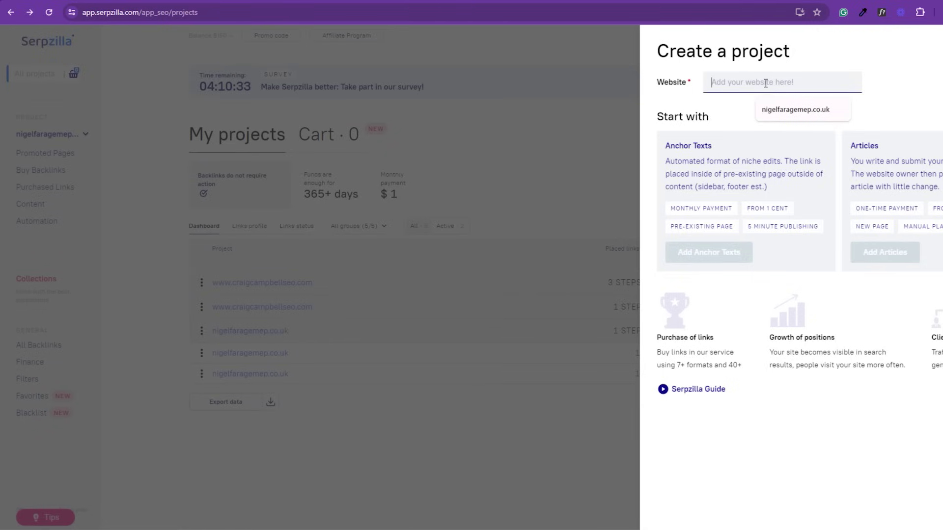
{"action": "left_click", "coordinate": [772, 110]}
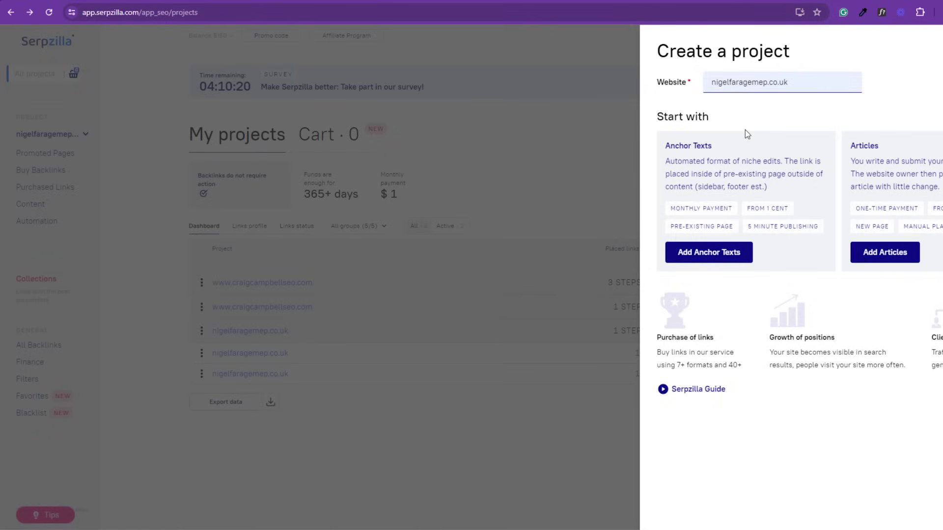
{"action": "left_click", "coordinate": [718, 253]}
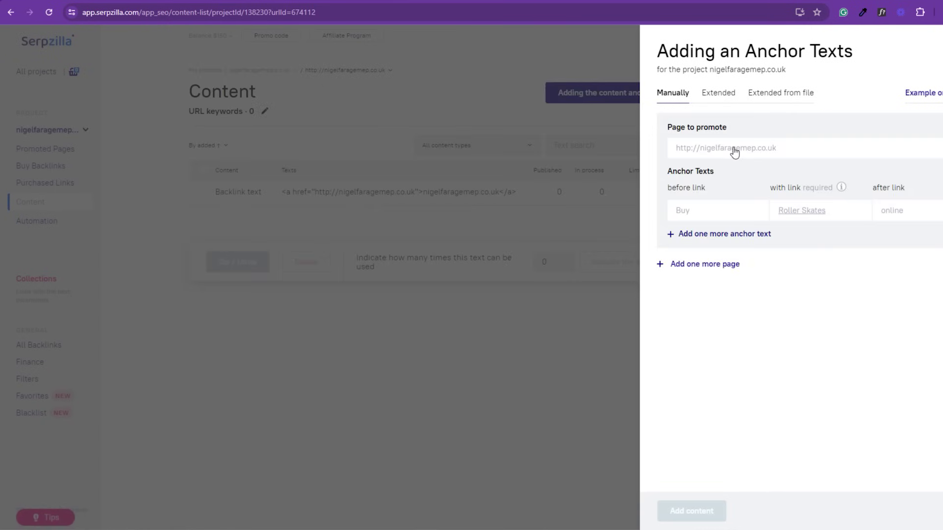
Step: Fill the first anchor-text row with linked text 'Far' and after-link text
{"action": "left_click", "coordinate": [710, 211]}
{"action": "left_click", "coordinate": [795, 214]}
{"action": "type", "text": "Farage"}
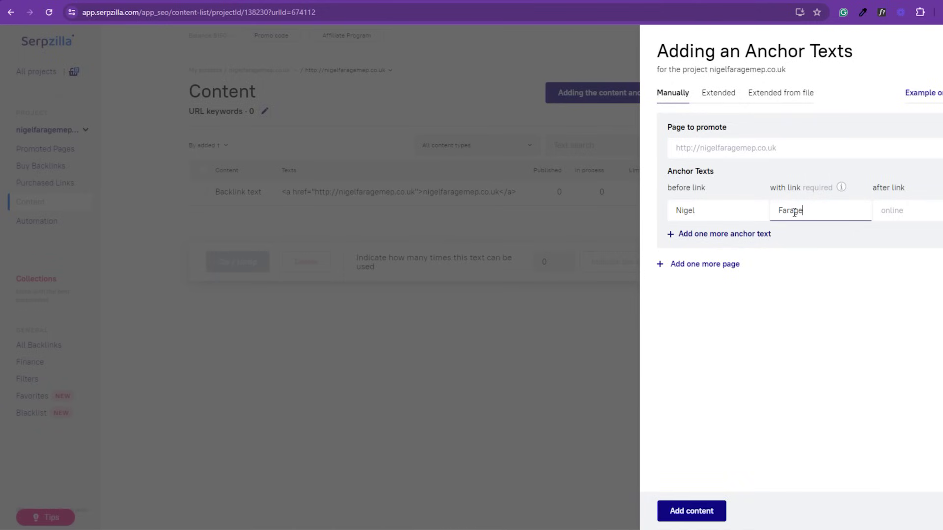
{"action": "left_click", "coordinate": [931, 209]}
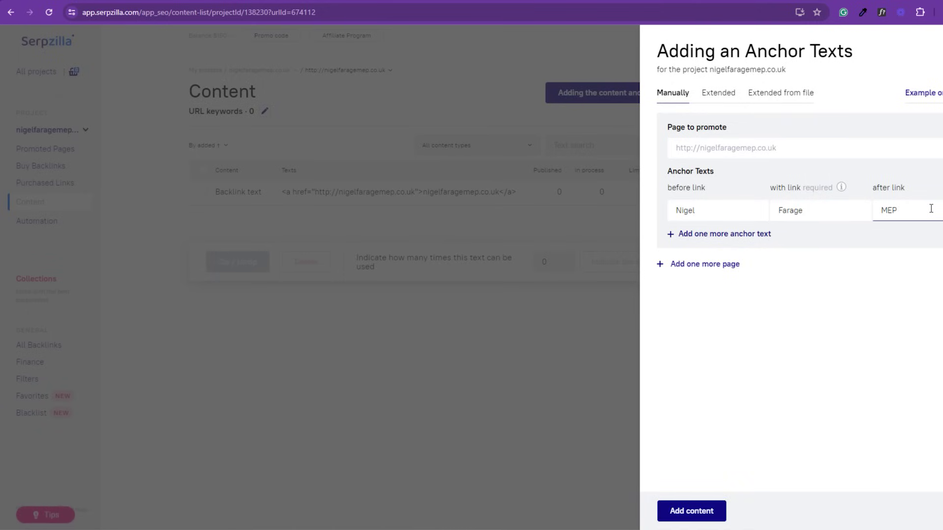
Step: Add a second row linking 'im e celebrity' and save the anchor texts as content
{"action": "left_click", "coordinate": [730, 237]}
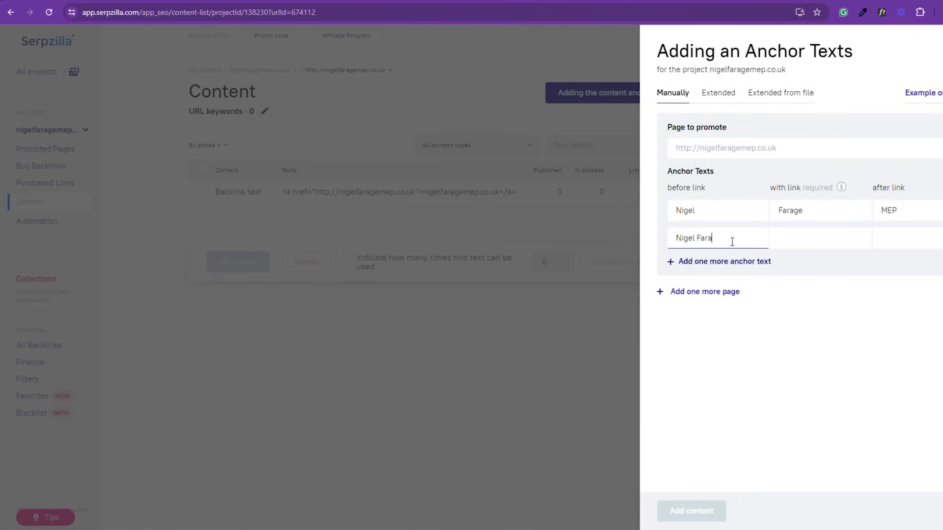
{"action": "left_click", "coordinate": [775, 244]}
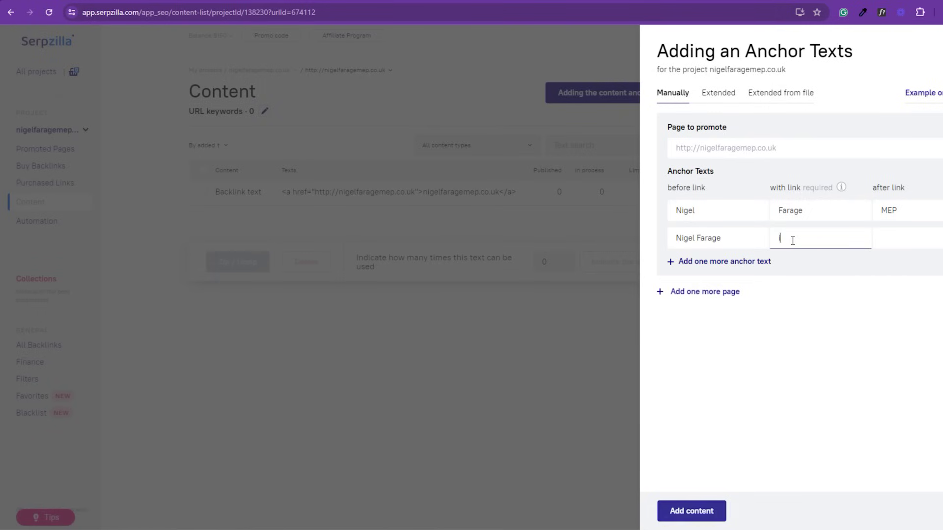
{"action": "type", "text": "im e"}
{"action": "type", "text": " celebrity"}
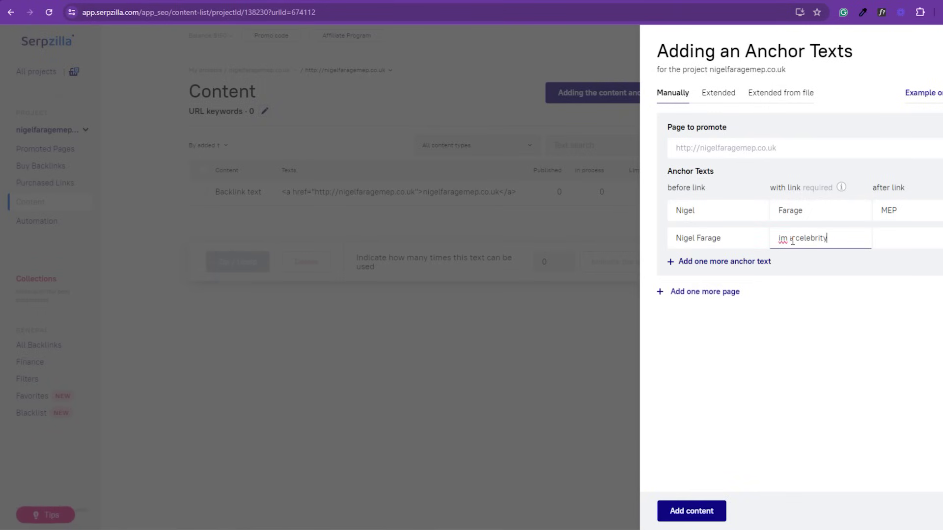
{"action": "left_click", "coordinate": [924, 233]}
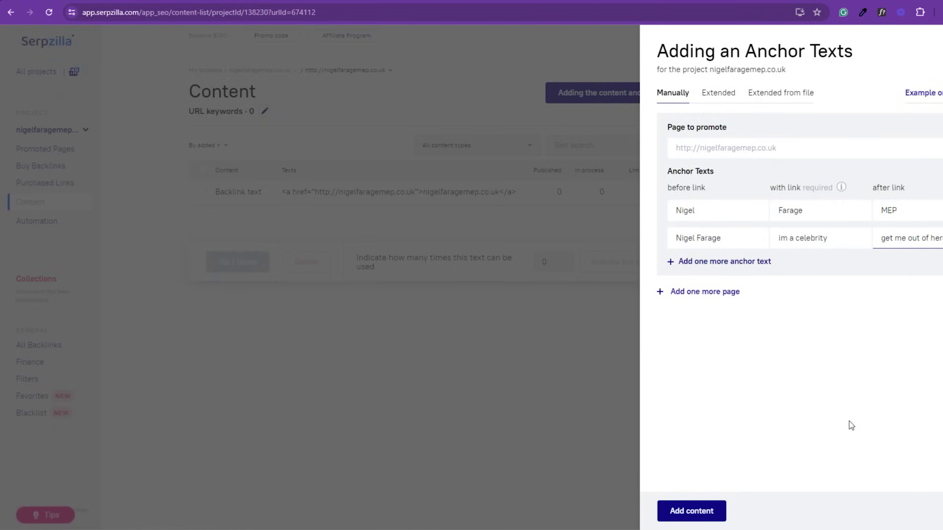
{"action": "left_click", "coordinate": [692, 512]}
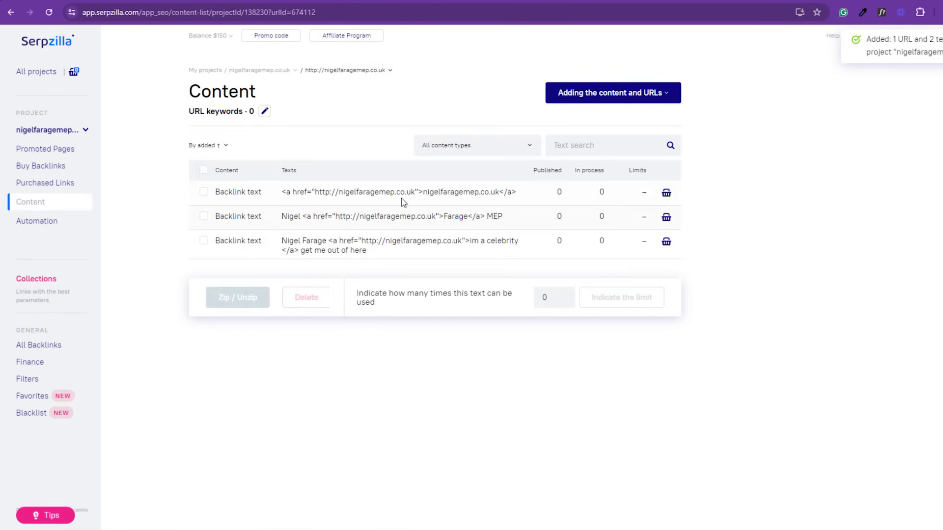
Step: Check the add-content options, dismiss them and go to buying backlinks
{"action": "left_click", "coordinate": [577, 98]}
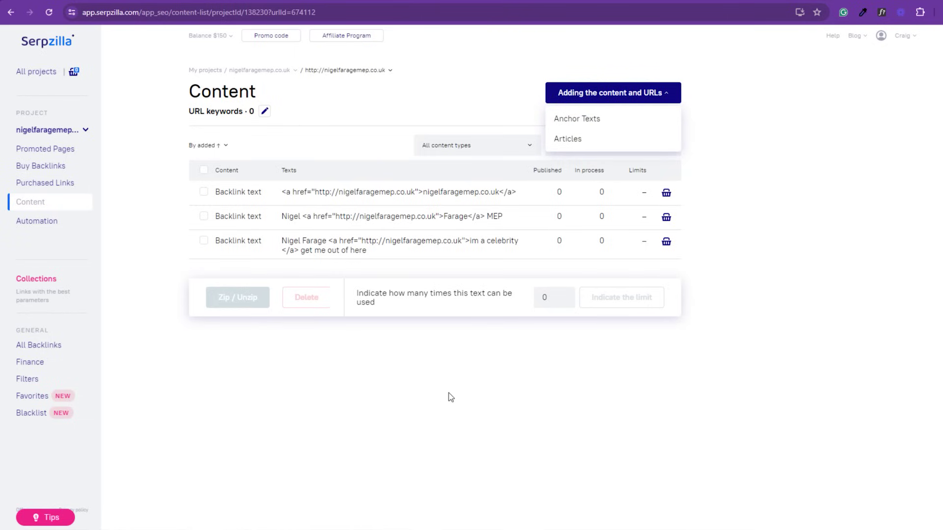
{"action": "left_click", "coordinate": [458, 381]}
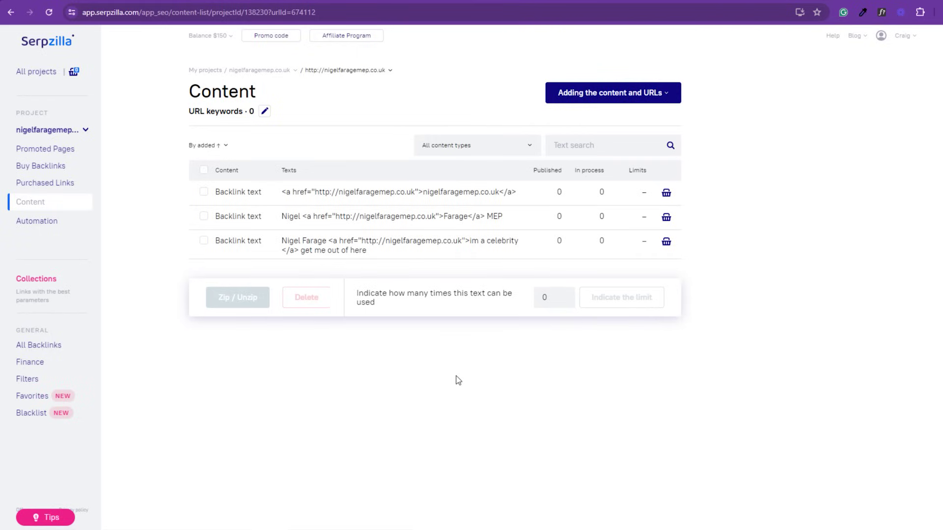
{"action": "left_click", "coordinate": [53, 165]}
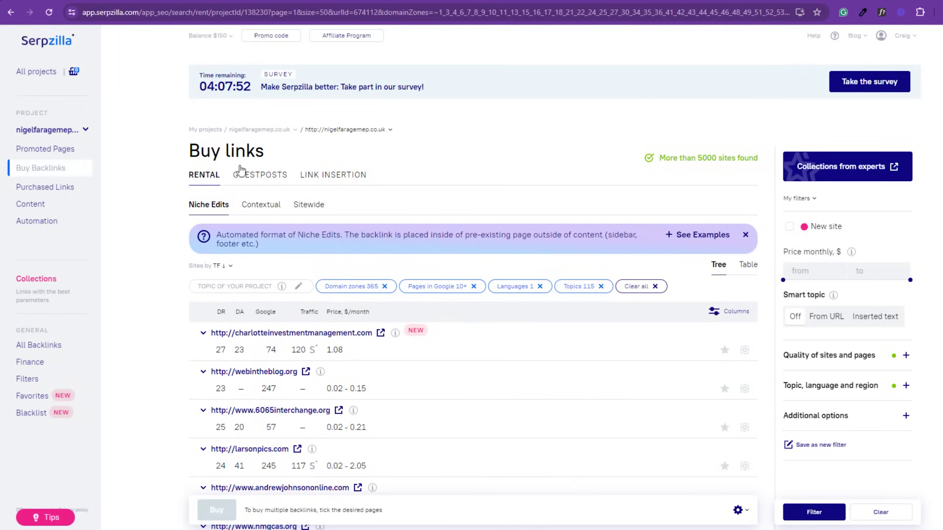
Step: Browse Guestposts and Link Insertion offers, then return to Rental > Niche Edits listings
{"action": "left_click", "coordinate": [263, 177]}
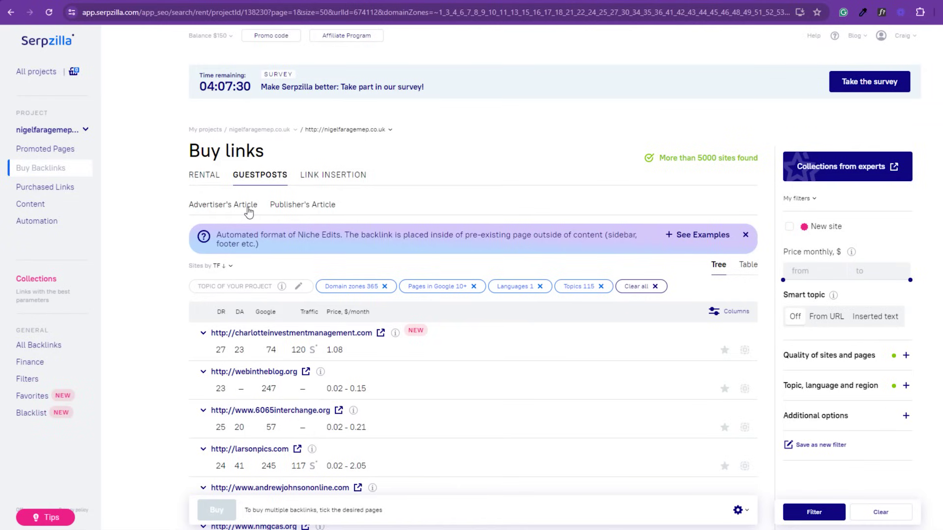
{"action": "left_click", "coordinate": [324, 178]}
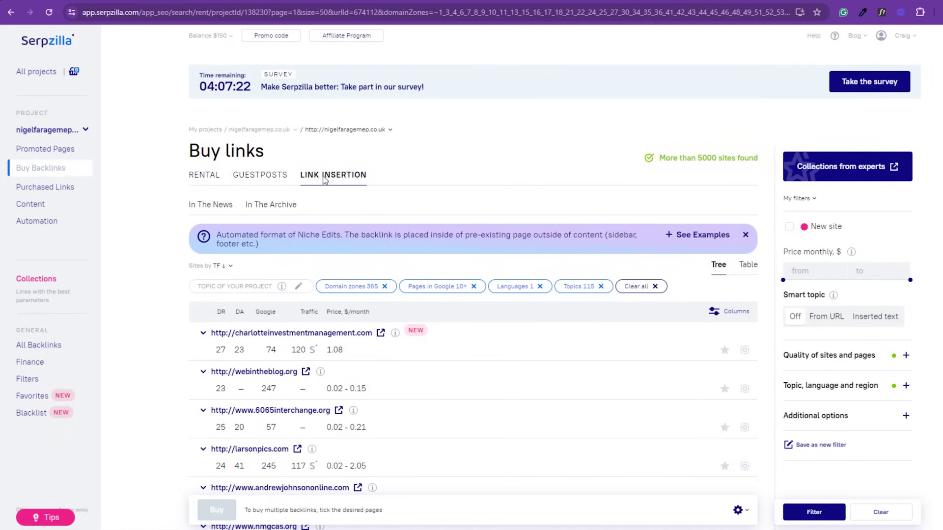
{"action": "left_click", "coordinate": [216, 176]}
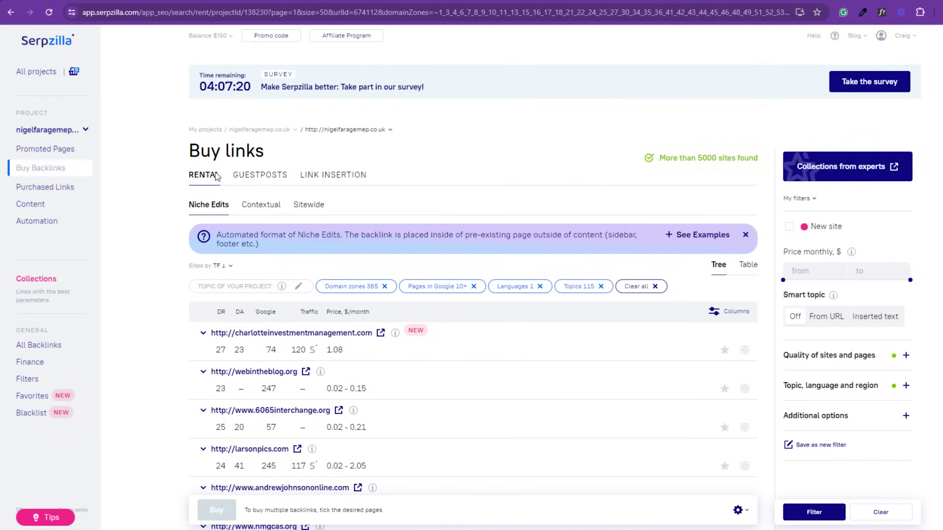
{"action": "left_click", "coordinate": [263, 210]}
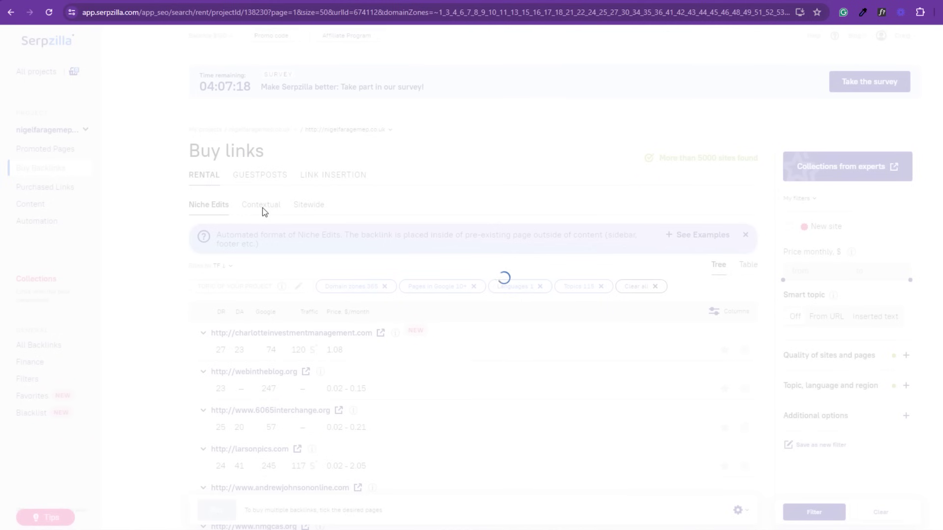
{"action": "left_click", "coordinate": [204, 205]}
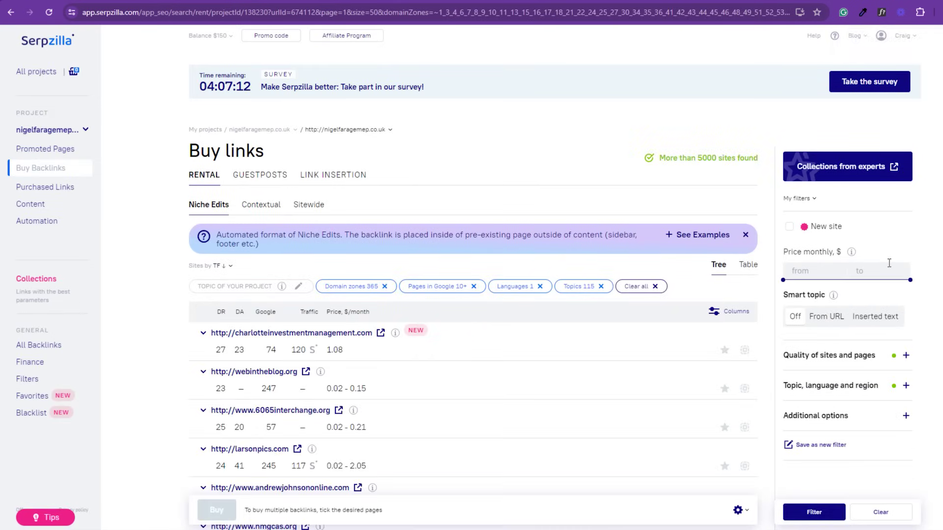
Step: Filter niche-edit sites to DR Ahrefs 30+ and traffic from 1000, leaving 206 sites
{"action": "scroll", "coordinate": [888, 263], "scroll_direction": "down", "scroll_amount": 1}
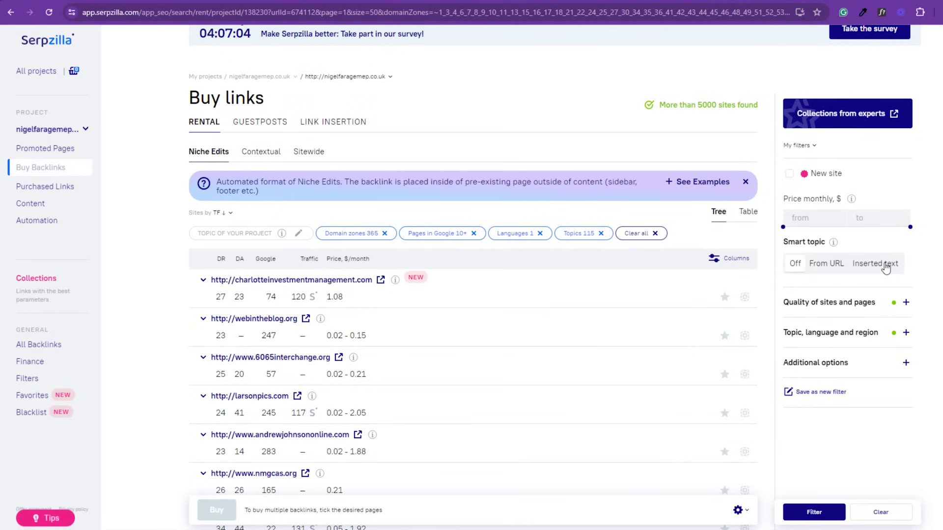
{"action": "left_click", "coordinate": [905, 305]}
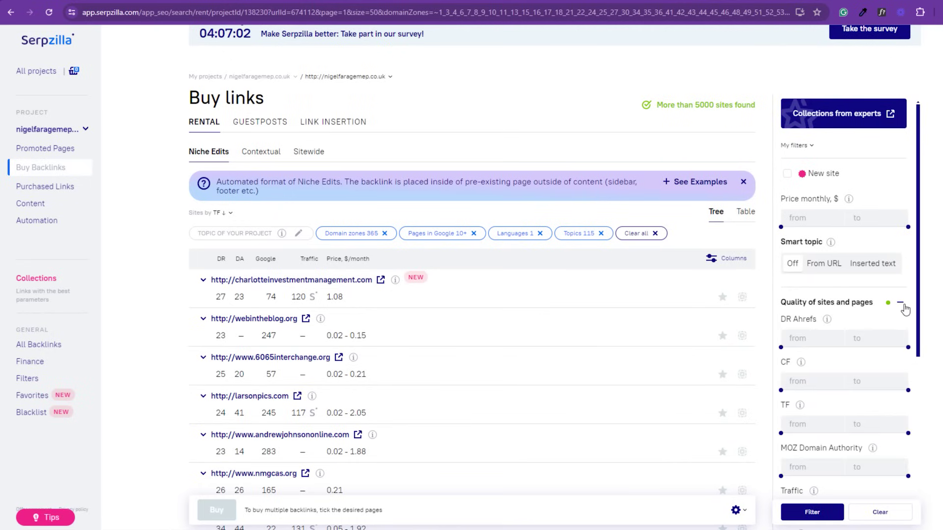
{"action": "left_click", "coordinate": [811, 338]}
{"action": "type", "text": "30"}
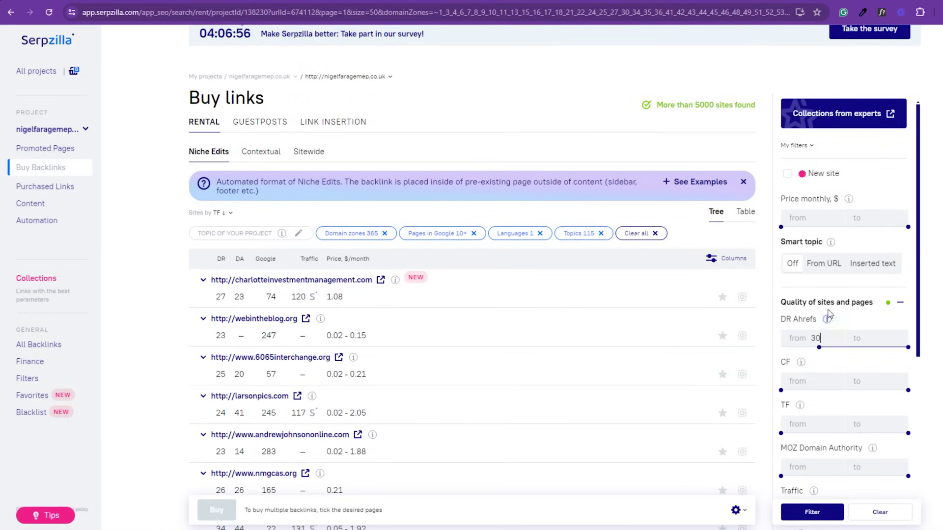
{"action": "scroll", "coordinate": [843, 295], "scroll_direction": "down", "scroll_amount": 1}
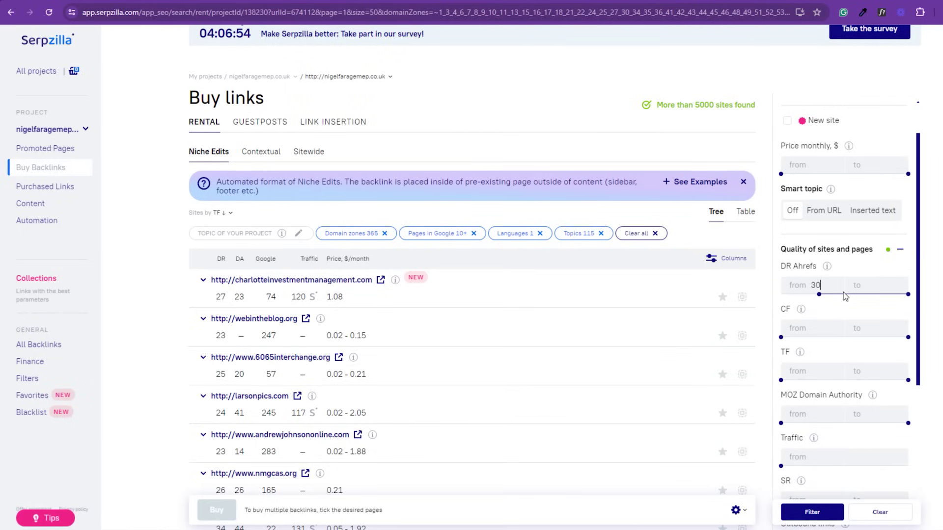
{"action": "scroll", "coordinate": [844, 293], "scroll_direction": "down", "scroll_amount": 3}
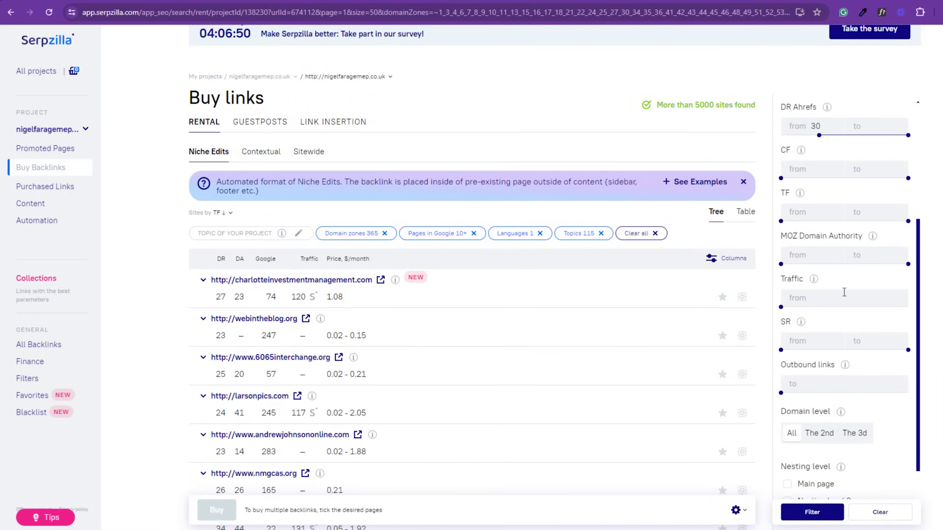
{"action": "scroll", "coordinate": [844, 292], "scroll_direction": "down", "scroll_amount": 1}
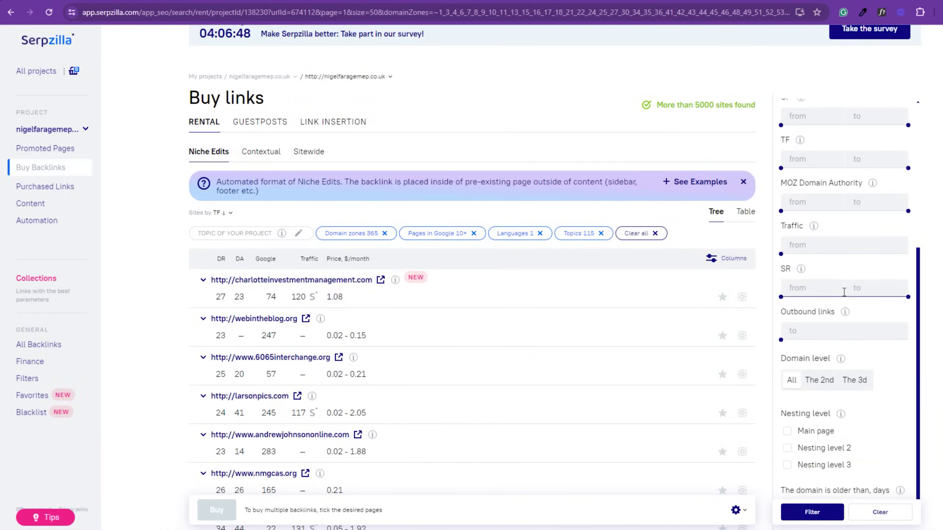
{"action": "scroll", "coordinate": [844, 292], "scroll_direction": "down", "scroll_amount": 1}
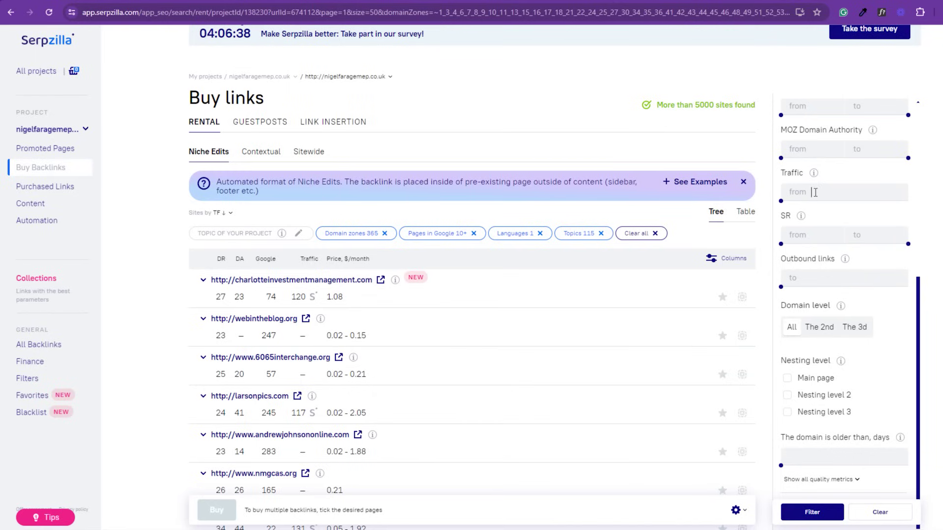
{"action": "type", "text": "000"}
{"action": "scroll", "coordinate": [820, 278], "scroll_direction": "down", "scroll_amount": 1}
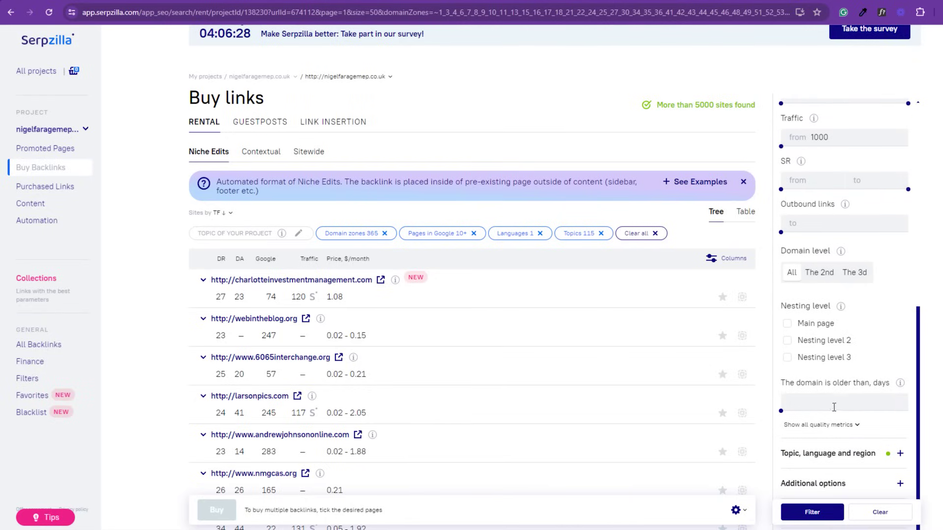
{"action": "left_click", "coordinate": [805, 511]}
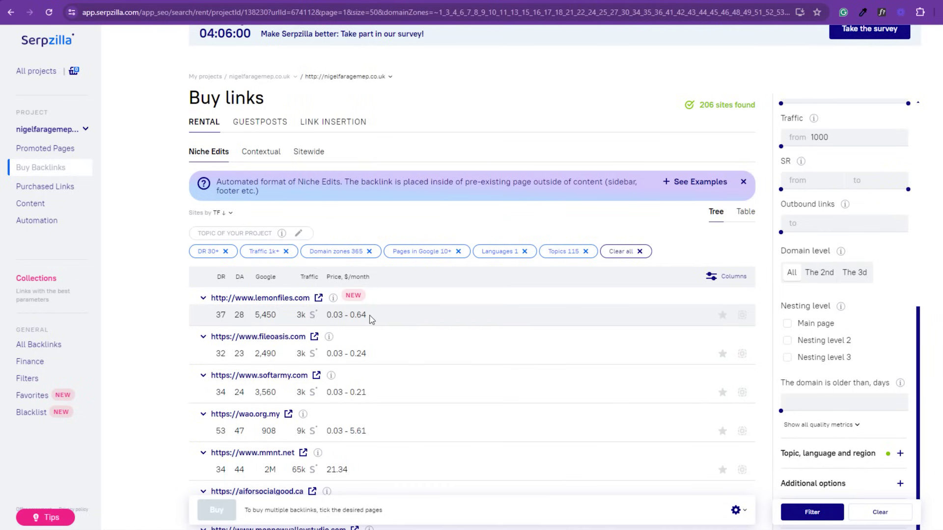
Step: Expand lemonfiles.com and review its linkable pages priced 0.03 to 0.64 per month
{"action": "left_click", "coordinate": [203, 298]}
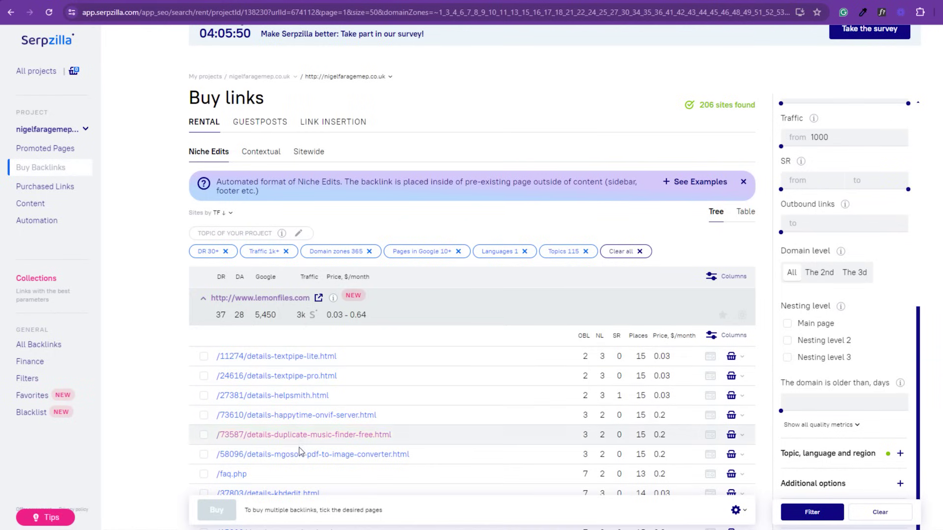
{"action": "scroll", "coordinate": [298, 461], "scroll_direction": "down", "scroll_amount": 1}
{"action": "scroll", "coordinate": [297, 466], "scroll_direction": "down", "scroll_amount": 2}
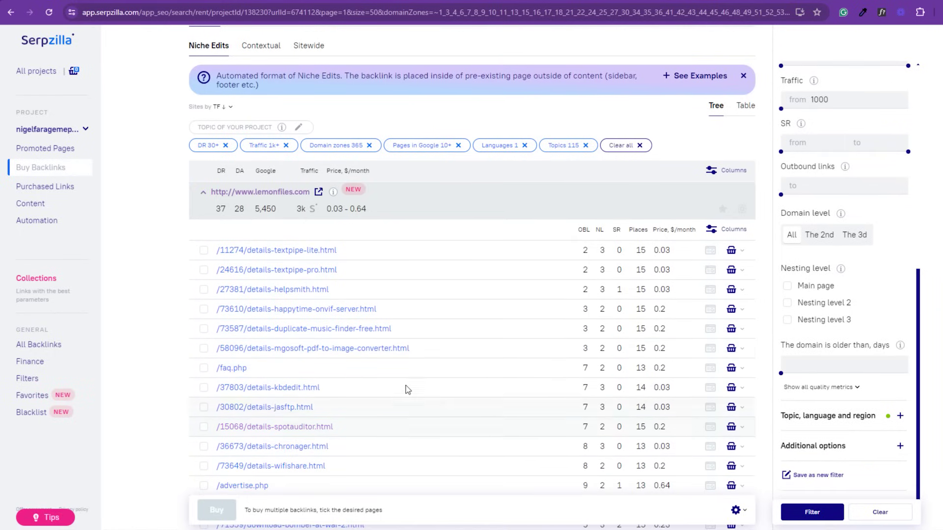
{"action": "scroll", "coordinate": [321, 350], "scroll_direction": "down", "scroll_amount": 2}
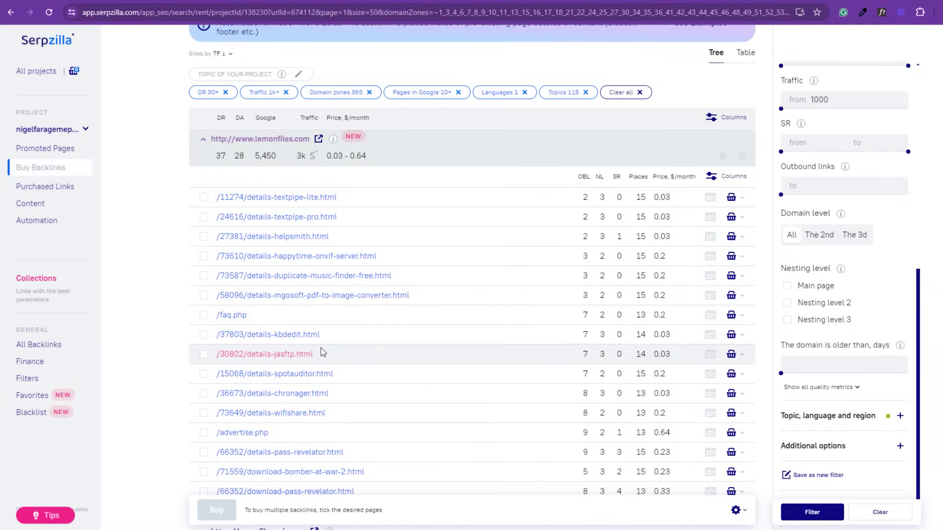
{"action": "scroll", "coordinate": [322, 350], "scroll_direction": "down", "scroll_amount": 1}
{"action": "scroll", "coordinate": [324, 349], "scroll_direction": "down", "scroll_amount": 1}
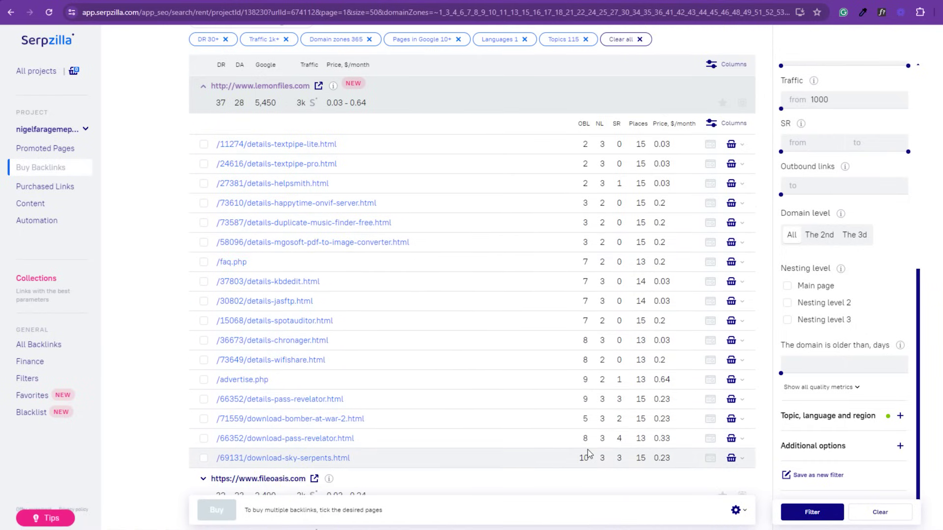
{"action": "scroll", "coordinate": [519, 318], "scroll_direction": "up", "scroll_amount": 1}
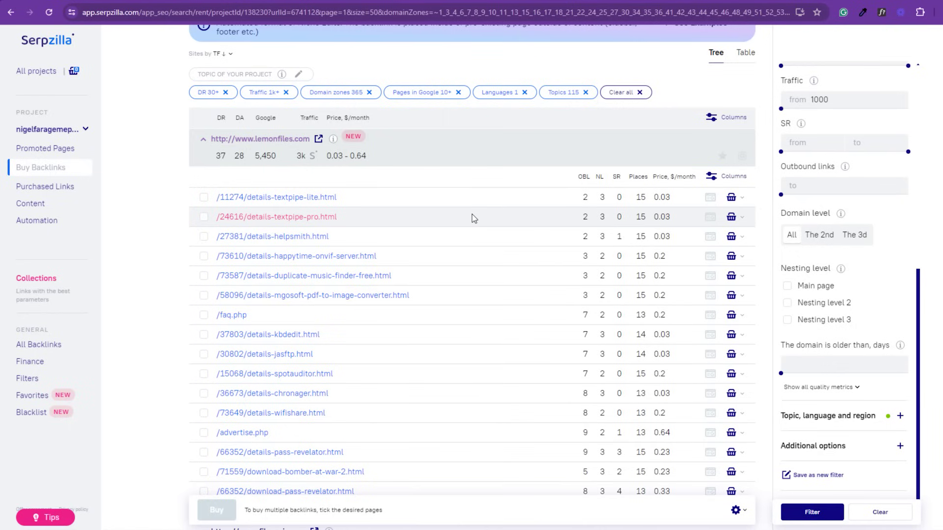
{"action": "scroll", "coordinate": [472, 217], "scroll_direction": "down", "scroll_amount": 1}
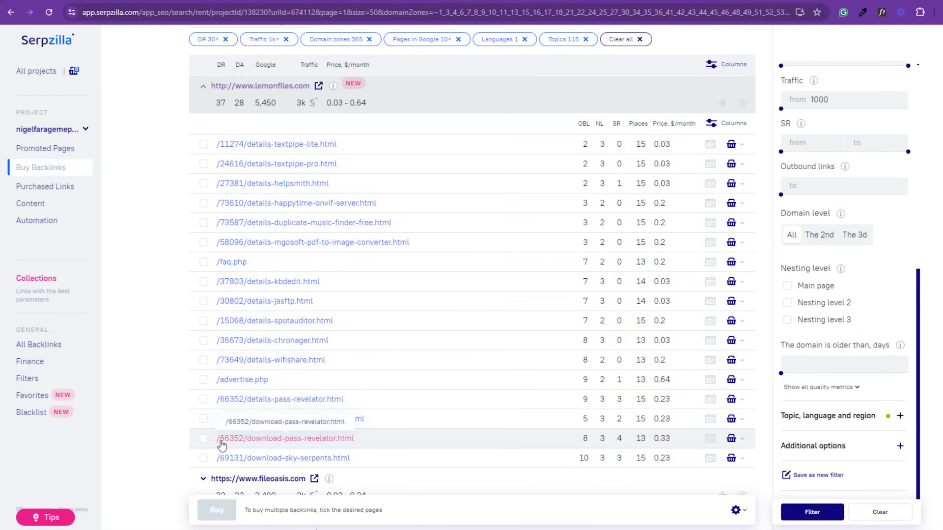
Step: Buy a link on lemonfiles.com /66352/download-pass-revelator.html and go to My backlinks
{"action": "left_click", "coordinate": [204, 439]}
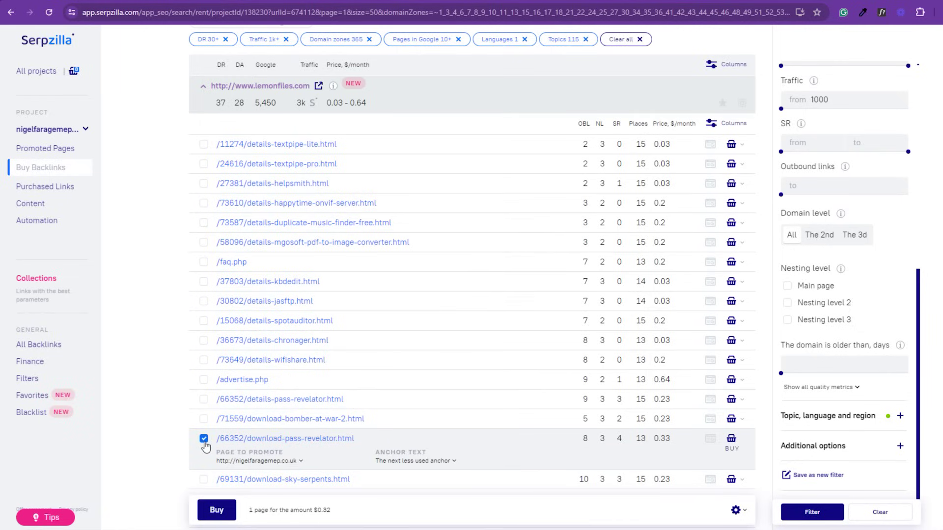
{"action": "left_click", "coordinate": [230, 511]}
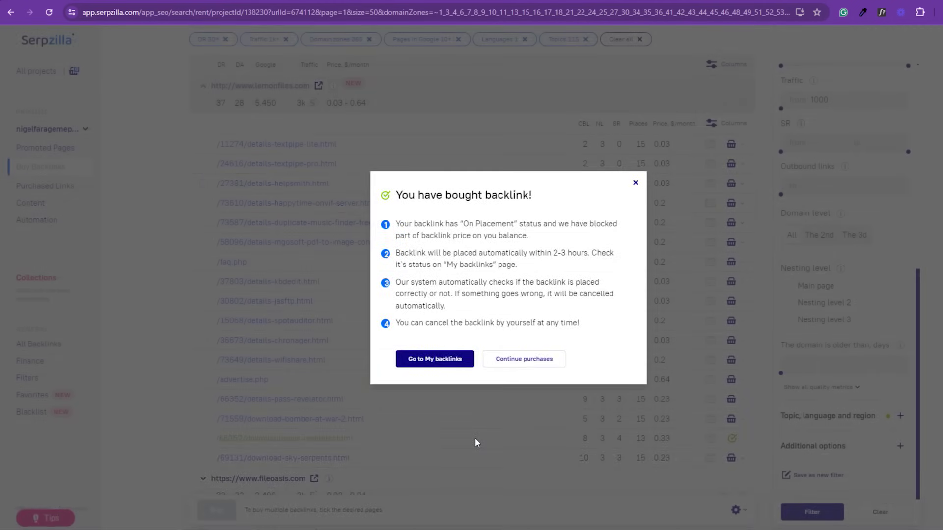
{"action": "left_click", "coordinate": [437, 359]}
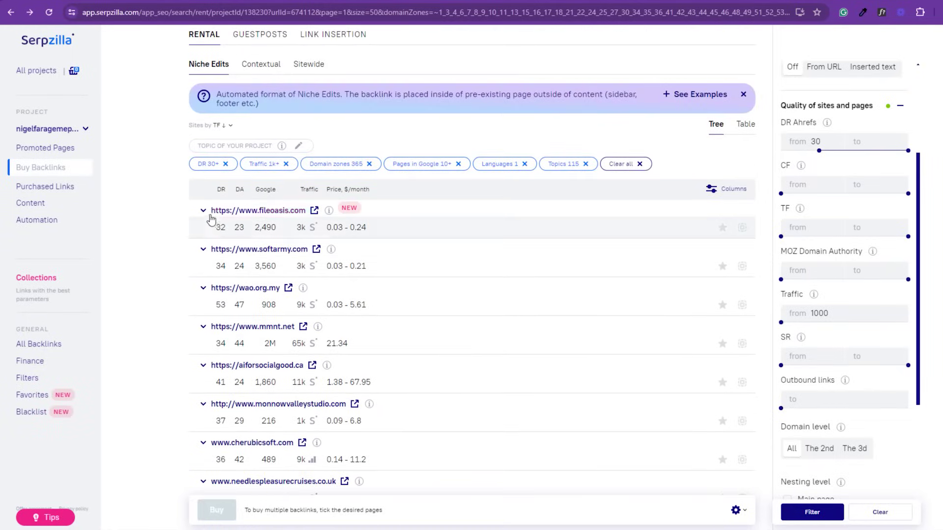
Step: Select fileoasis.com pages /66453, /15068 and /terms.php for links, totalling $0.62
{"action": "left_click", "coordinate": [203, 211]}
{"action": "scroll", "coordinate": [206, 216], "scroll_direction": "down", "scroll_amount": 2}
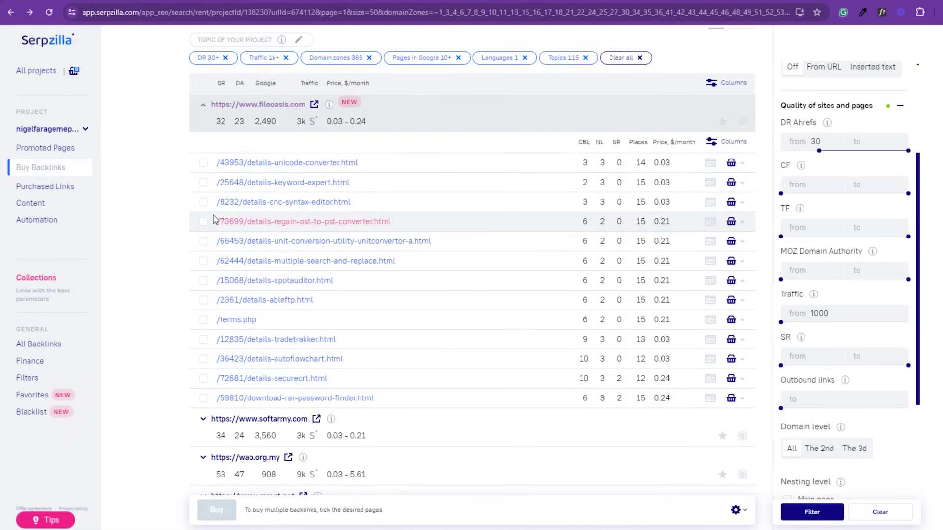
{"action": "left_click", "coordinate": [203, 241]}
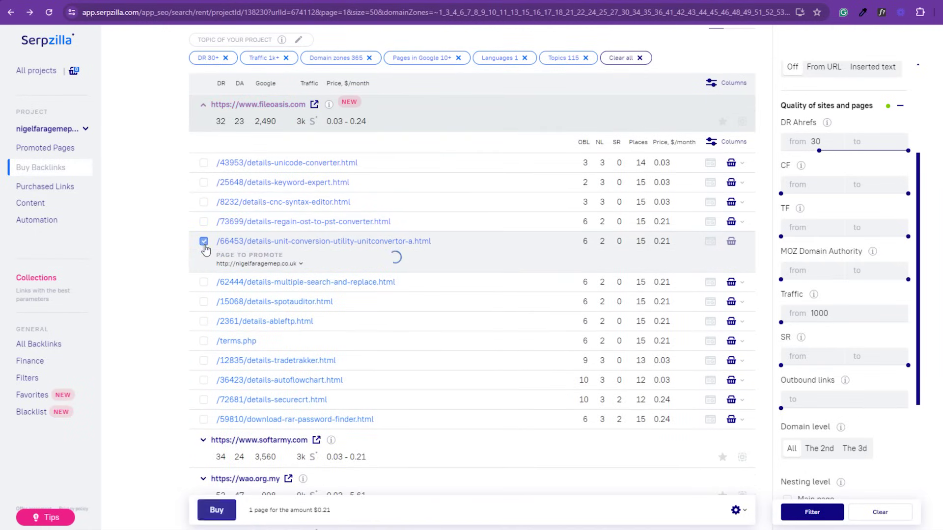
{"action": "left_click", "coordinate": [203, 301]}
{"action": "left_click", "coordinate": [204, 361]}
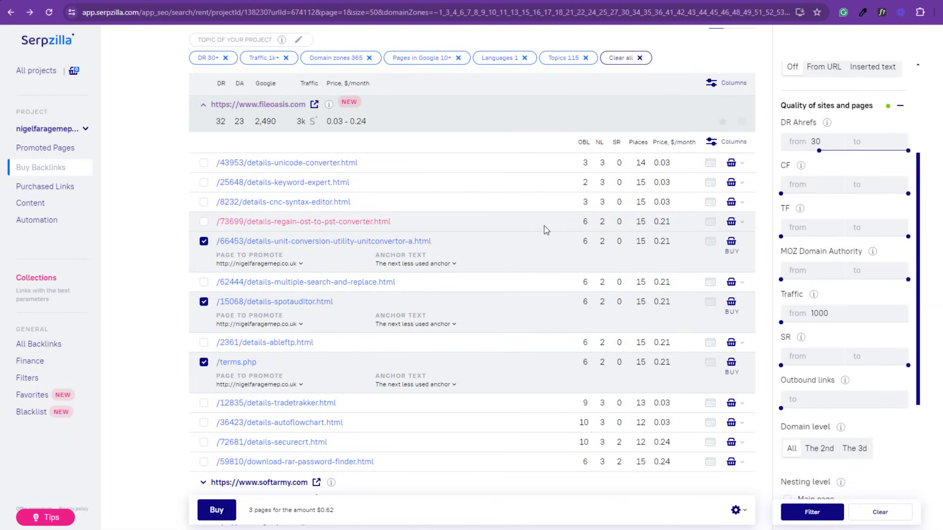
{"action": "scroll", "coordinate": [265, 211], "scroll_direction": "up", "scroll_amount": 2}
{"action": "left_click", "coordinate": [203, 159]}
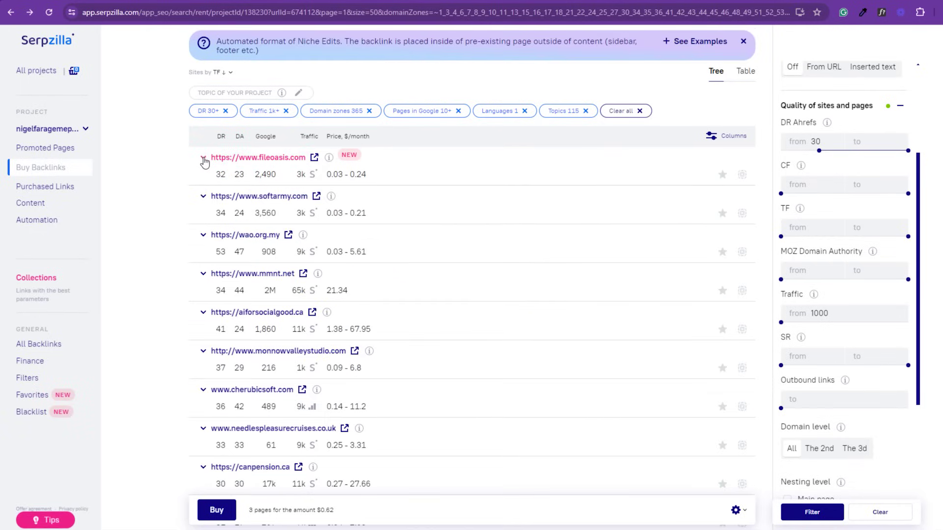
{"action": "scroll", "coordinate": [479, 261], "scroll_direction": "down", "scroll_amount": 2}
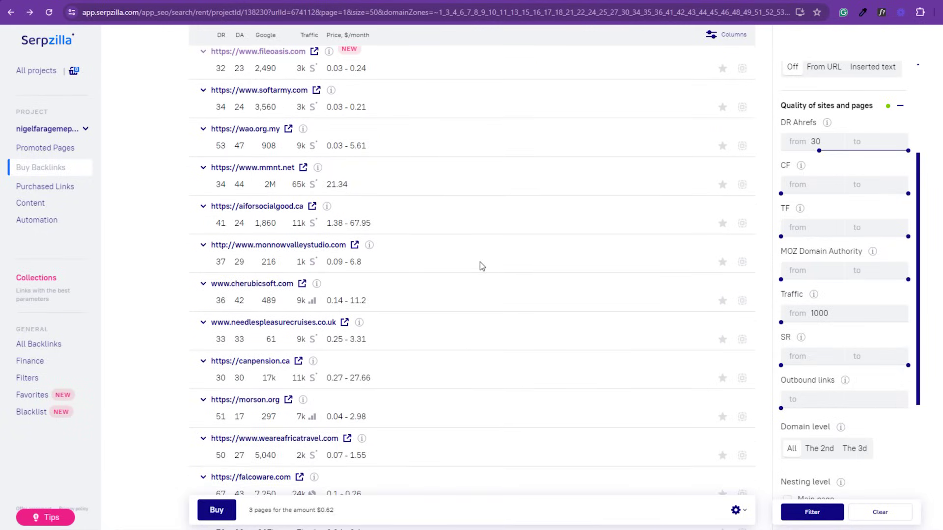
{"action": "scroll", "coordinate": [479, 261], "scroll_direction": "down", "scroll_amount": 6}
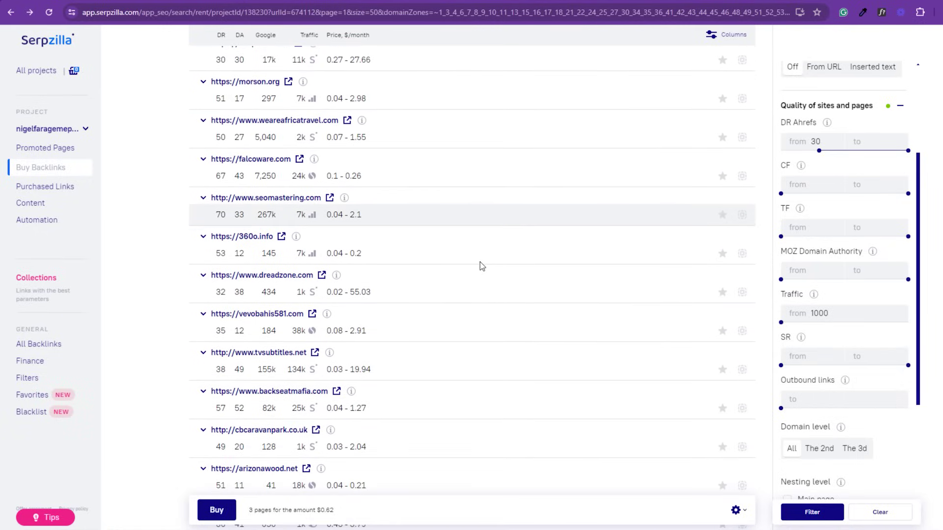
{"action": "scroll", "coordinate": [479, 265], "scroll_direction": "down", "scroll_amount": 1}
{"action": "scroll", "coordinate": [479, 266], "scroll_direction": "down", "scroll_amount": 1}
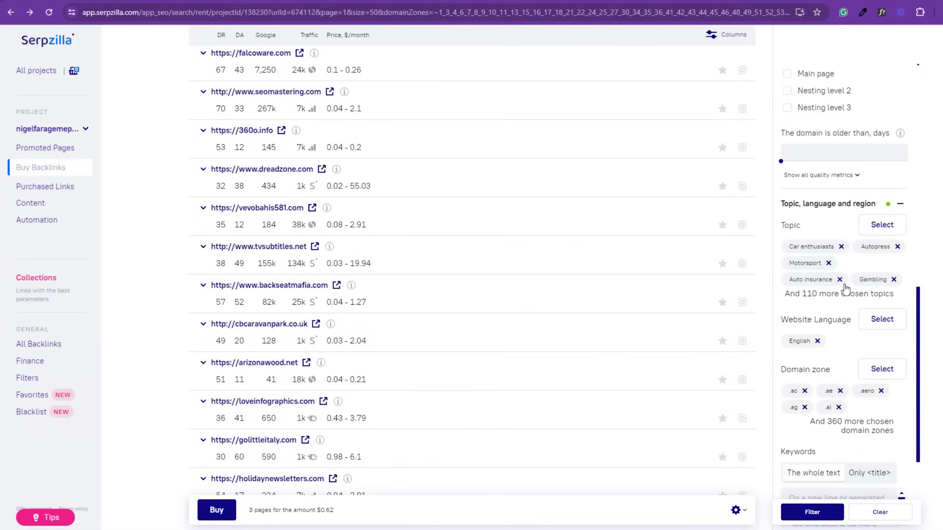
Step: Scroll down the filter sidebar toward the Topic, language and region section
{"action": "scroll", "coordinate": [845, 287], "scroll_direction": "down", "scroll_amount": 1}
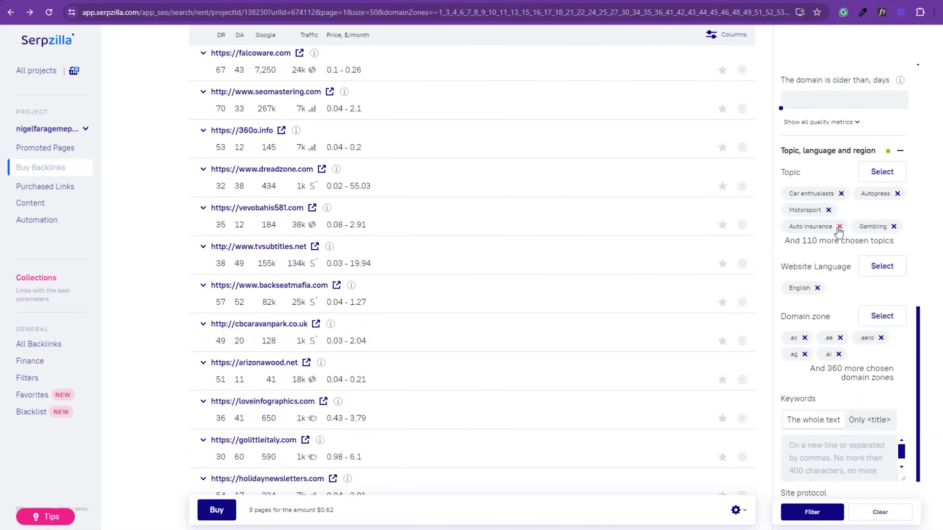
{"action": "scroll", "coordinate": [834, 267], "scroll_direction": "down", "scroll_amount": 1}
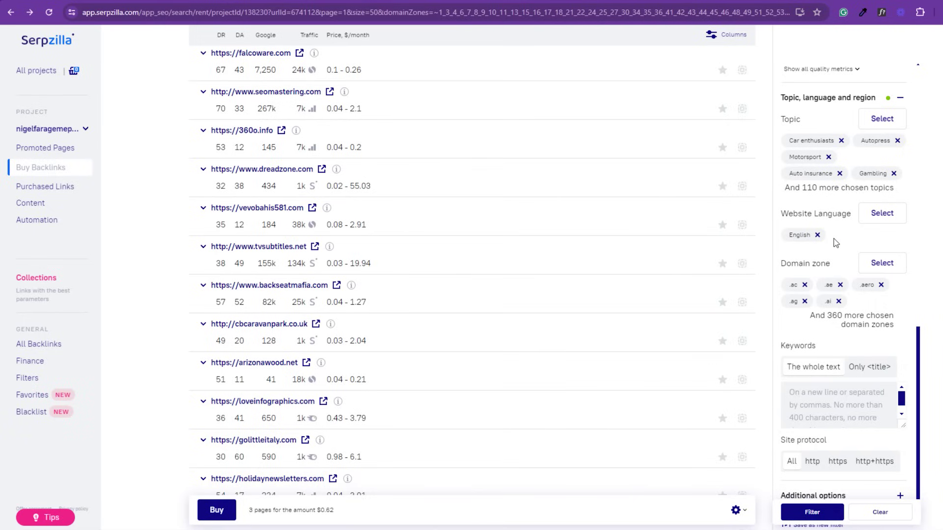
{"action": "scroll", "coordinate": [836, 242], "scroll_direction": "down", "scroll_amount": 1}
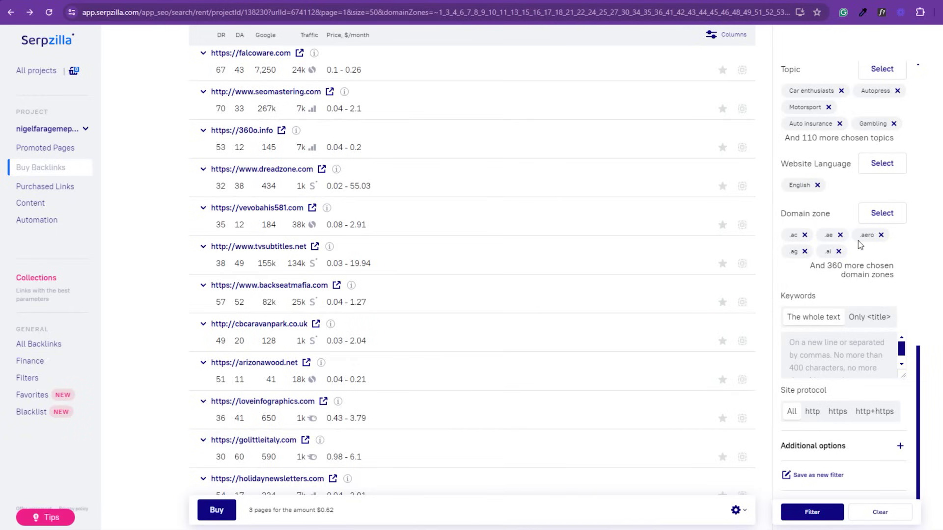
{"action": "scroll", "coordinate": [858, 240], "scroll_direction": "down", "scroll_amount": 1}
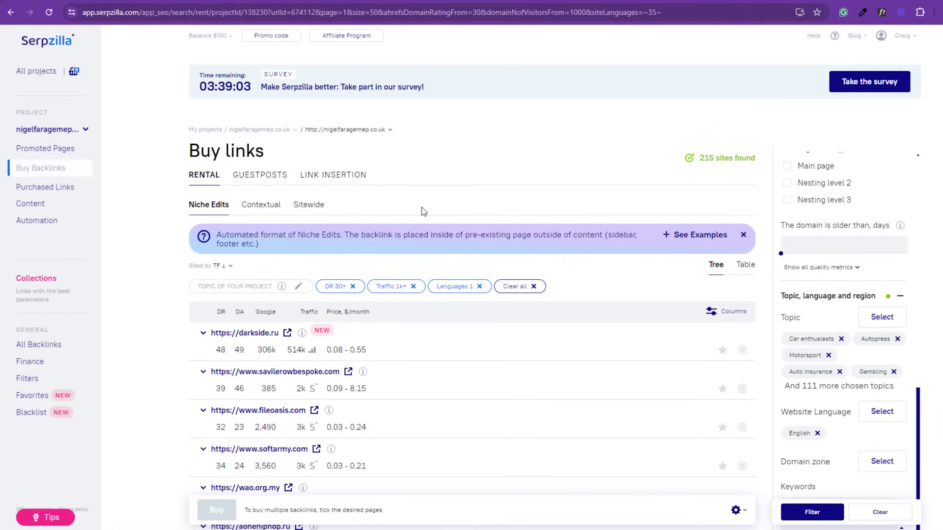
Step: Switch the Rental offers to Contextual, then to Sitewide links
{"action": "left_click", "coordinate": [260, 210]}
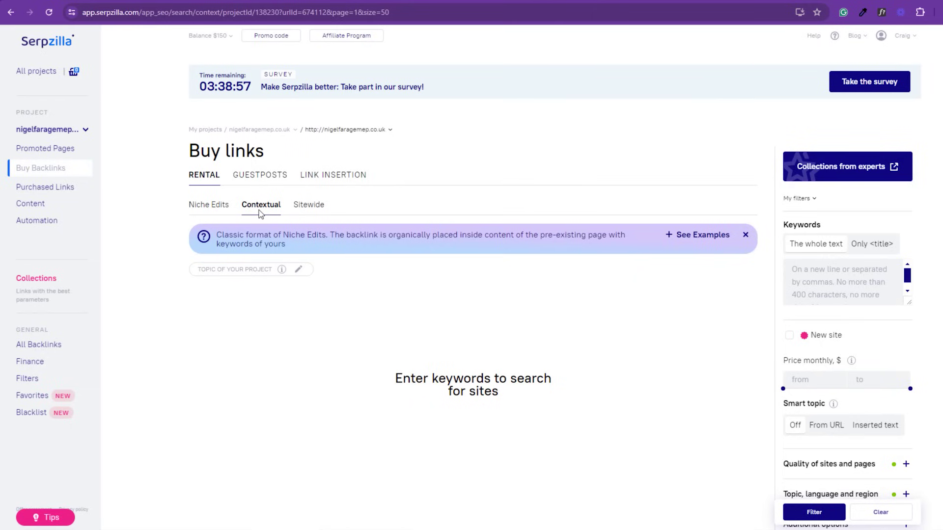
{"action": "left_click", "coordinate": [307, 210]}
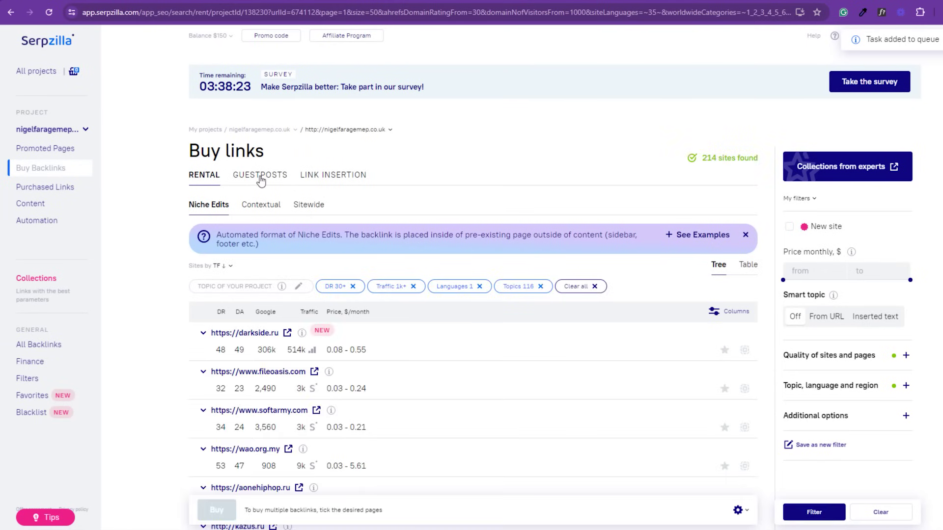
Step: Compare Advertiser's and Publisher's Article guest posts, ending on the Advertiser's Article listings
{"action": "left_click", "coordinate": [260, 176]}
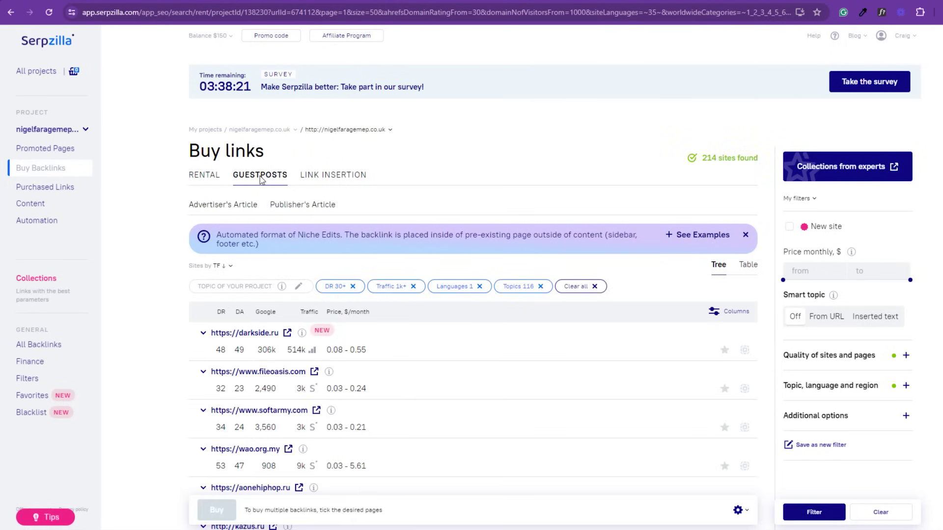
{"action": "left_click", "coordinate": [201, 208]}
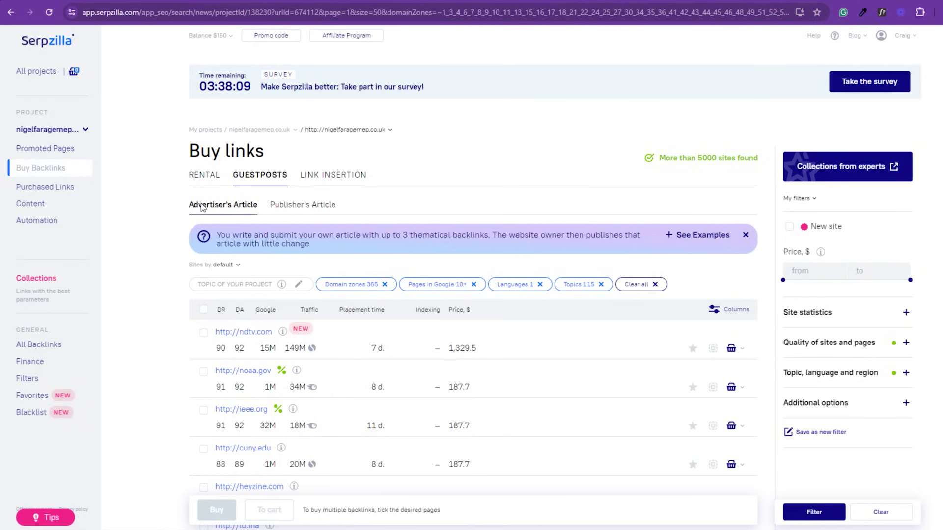
{"action": "left_click", "coordinate": [291, 207]}
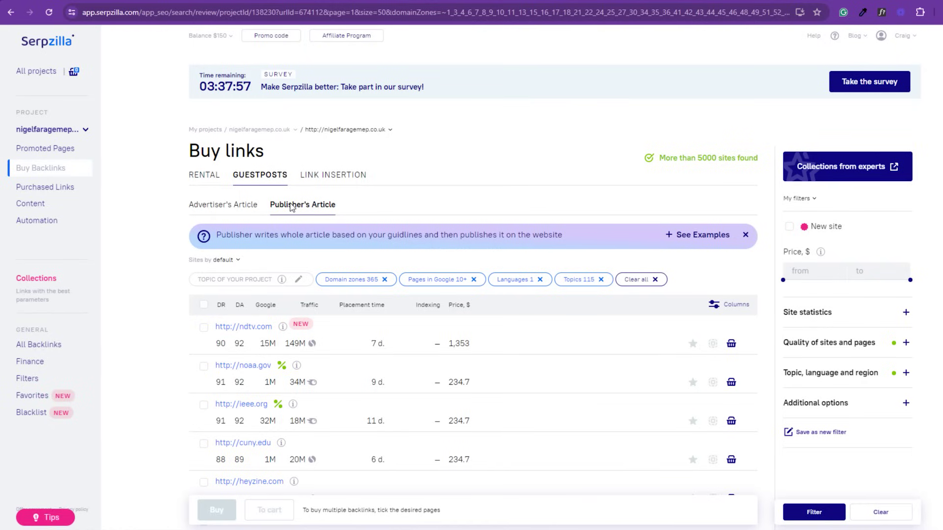
{"action": "left_click", "coordinate": [242, 208]}
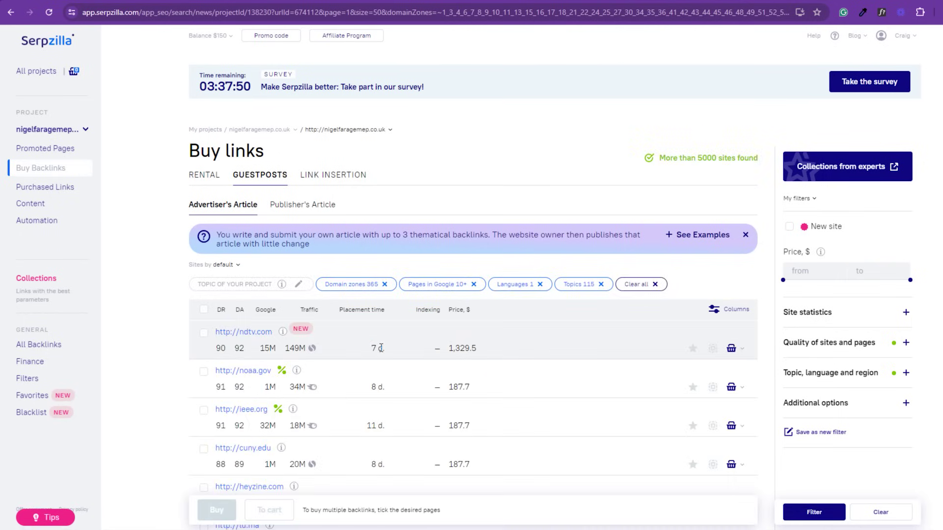
{"action": "scroll", "coordinate": [381, 348], "scroll_direction": "down", "scroll_amount": 2}
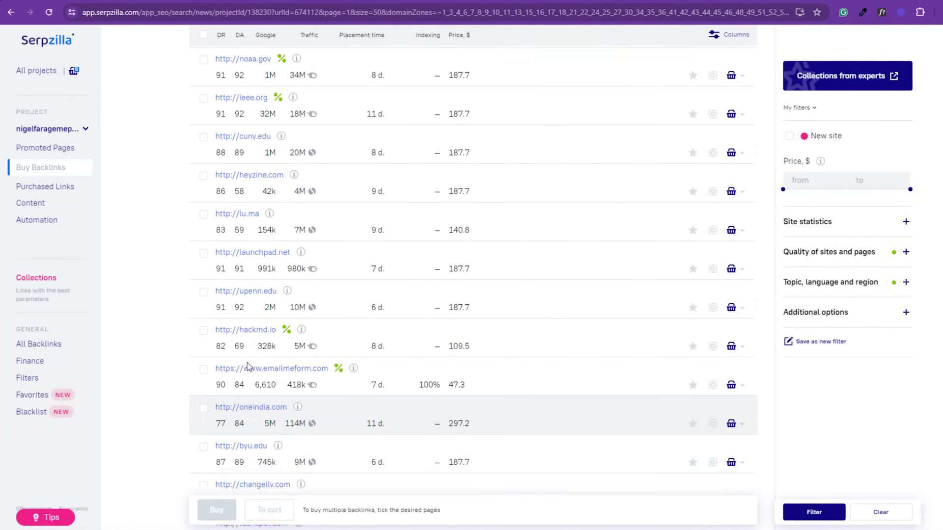
{"action": "scroll", "coordinate": [246, 362], "scroll_direction": "up", "scroll_amount": 4}
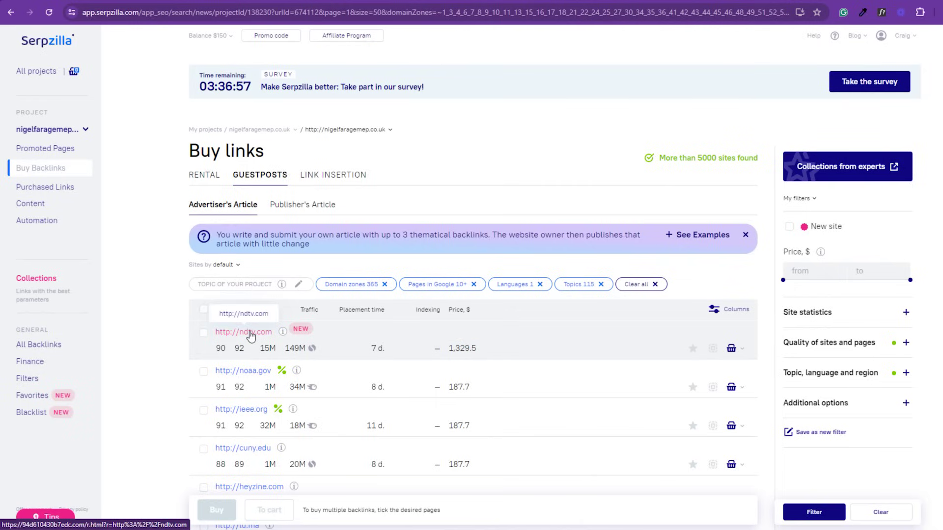
Step: Browse Publisher's Article guest post offers through page 4, then switch to Link Insertion offers
{"action": "left_click", "coordinate": [310, 205]}
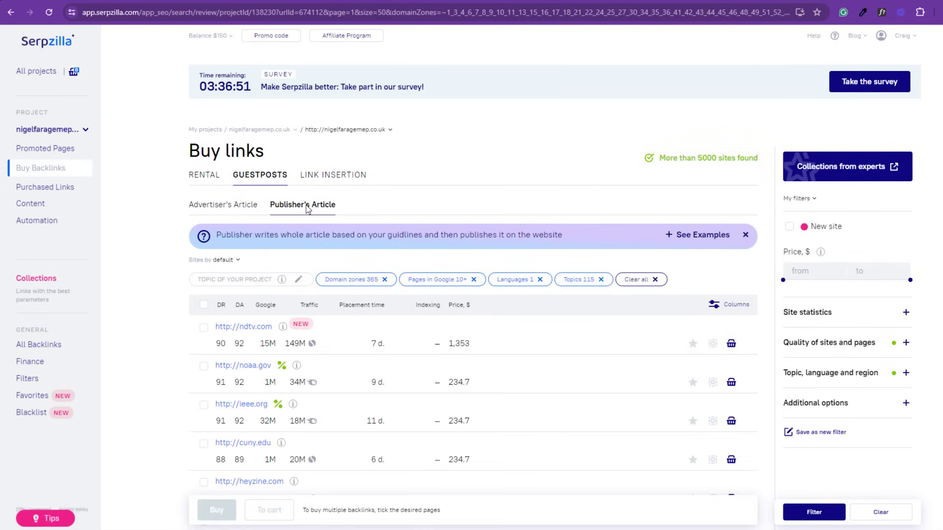
{"action": "scroll", "coordinate": [473, 337], "scroll_direction": "down", "scroll_amount": 6}
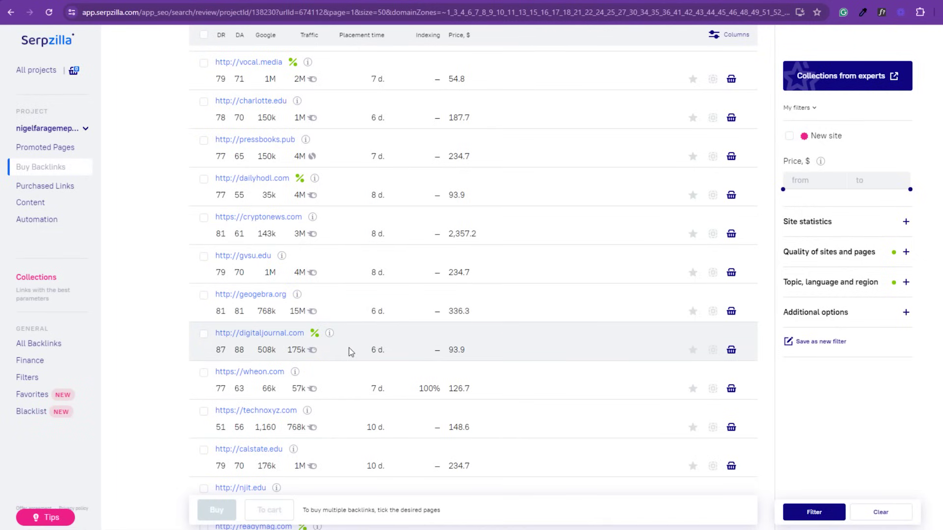
{"action": "scroll", "coordinate": [350, 351], "scroll_direction": "down", "scroll_amount": 3}
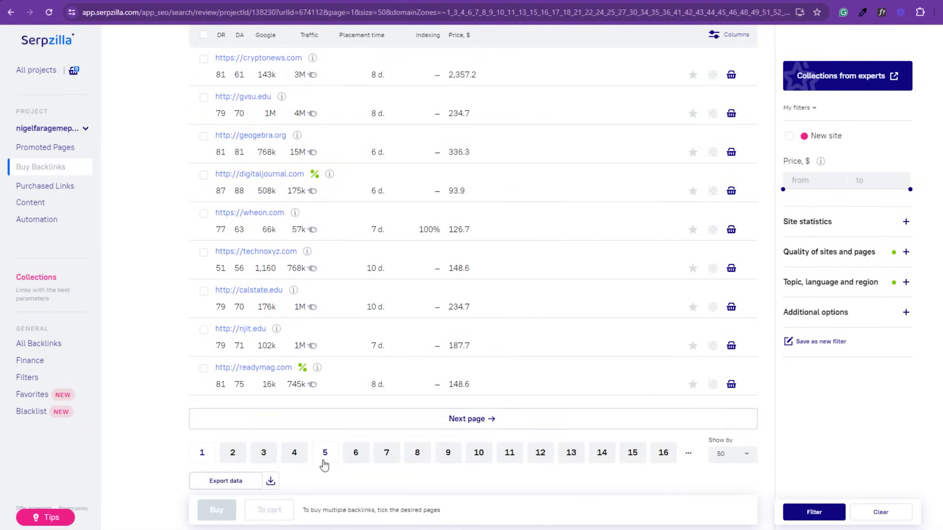
{"action": "left_click", "coordinate": [303, 451]}
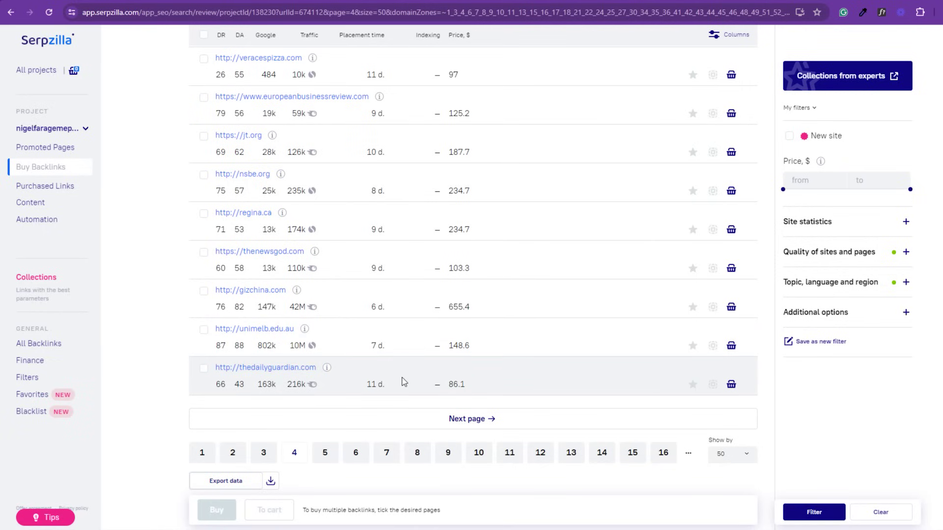
{"action": "scroll", "coordinate": [407, 378], "scroll_direction": "up", "scroll_amount": 8}
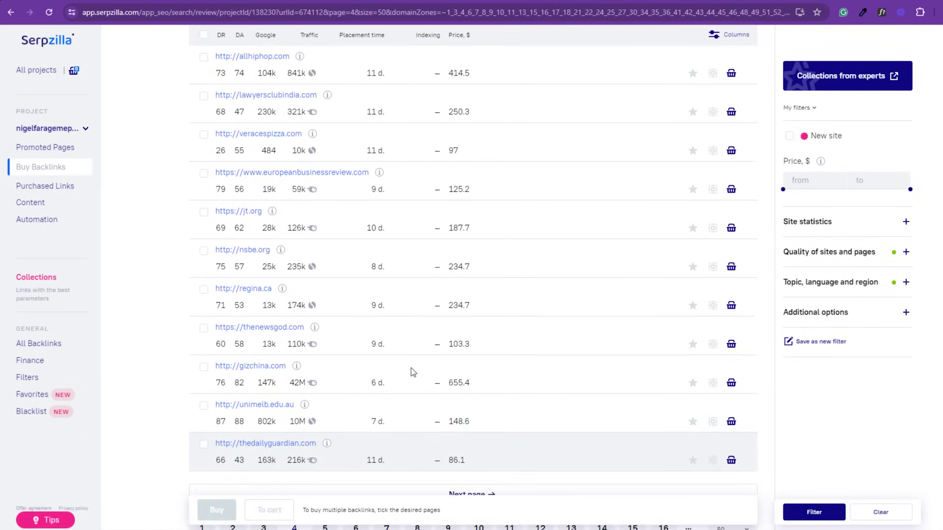
{"action": "scroll", "coordinate": [412, 372], "scroll_direction": "up", "scroll_amount": 15}
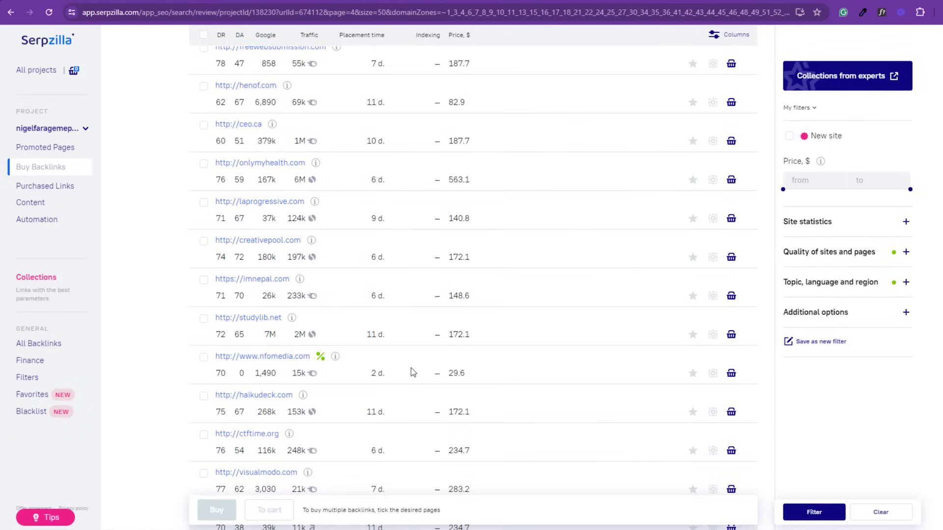
{"action": "scroll", "coordinate": [413, 372], "scroll_direction": "up", "scroll_amount": 15}
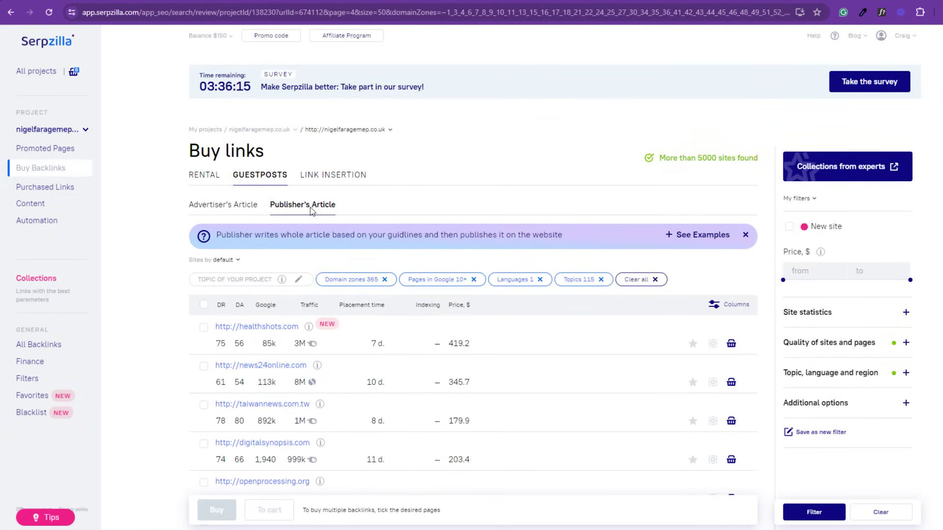
{"action": "left_click", "coordinate": [326, 177]}
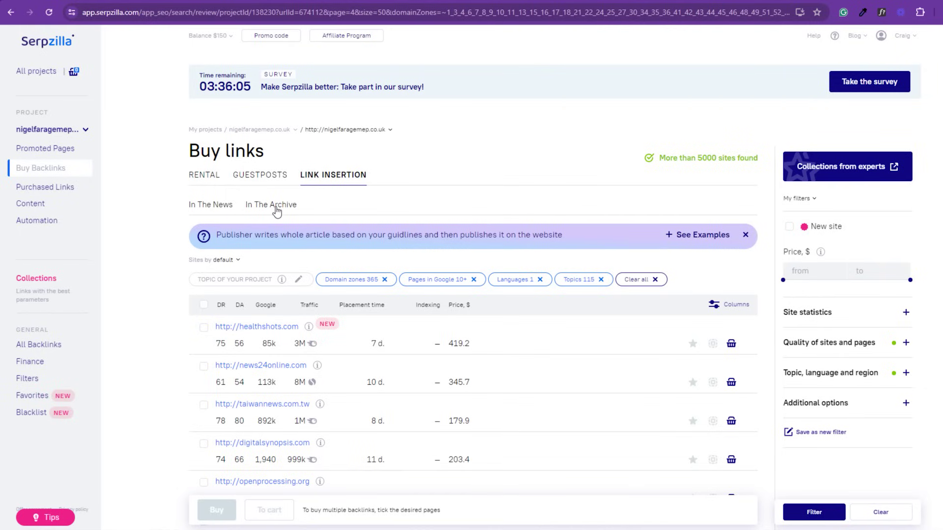
Step: Compare Link Insertion offers In The News and In The Archive, ending on In The News
{"action": "left_click", "coordinate": [207, 215]}
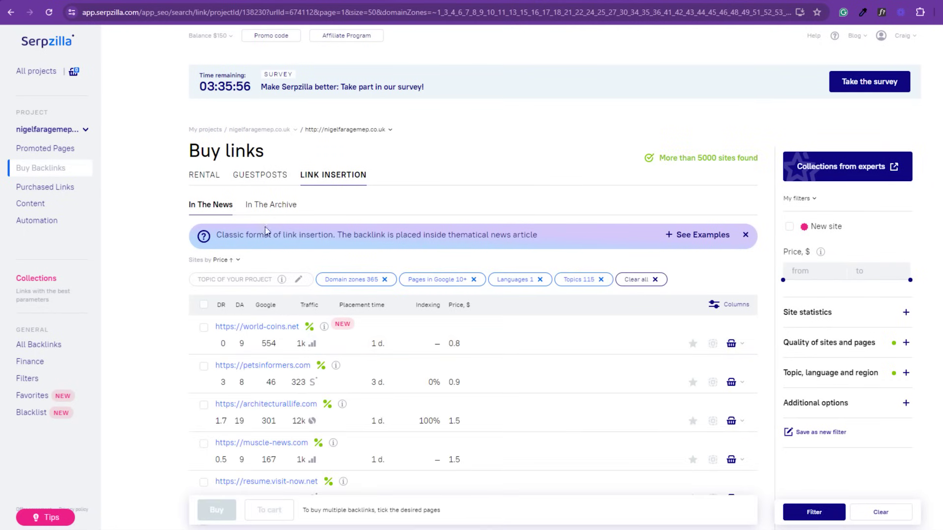
{"action": "left_click", "coordinate": [276, 204]}
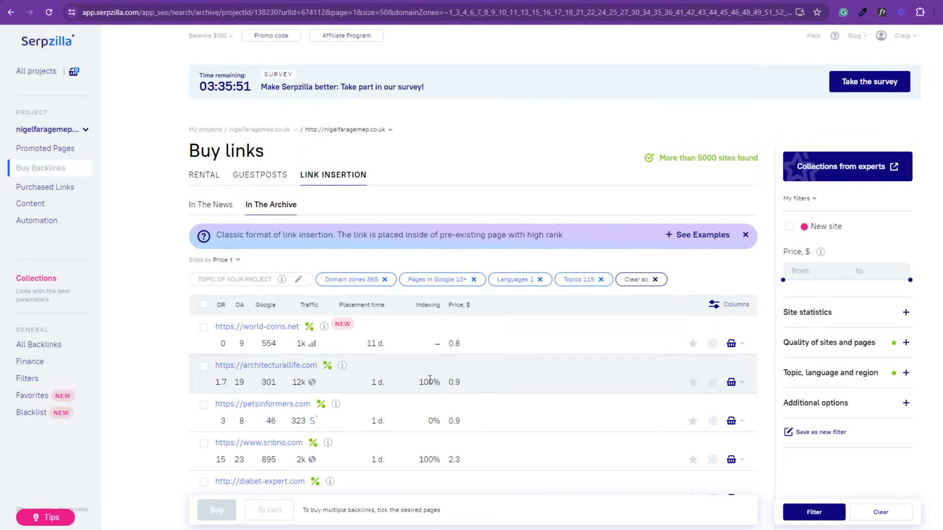
{"action": "left_click", "coordinate": [210, 208]}
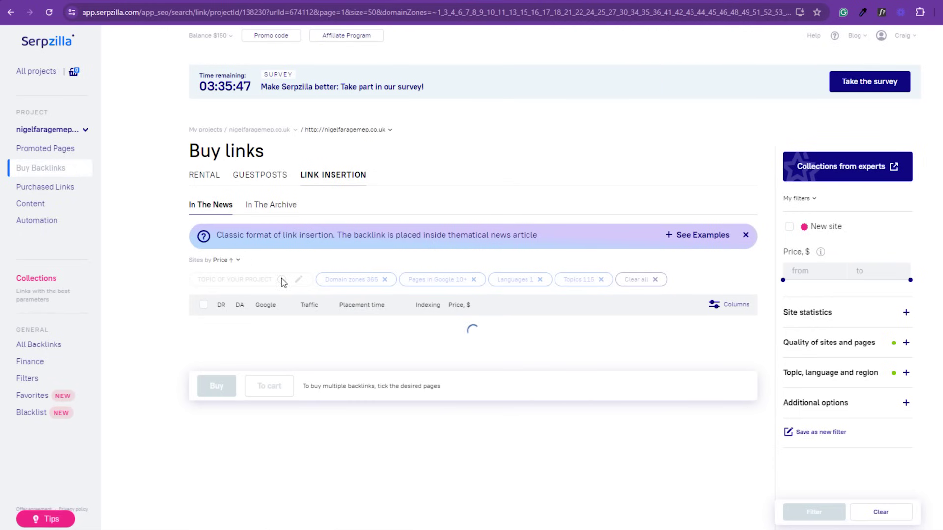
Step: Mark architecturallife.com for purchase and view the project's Purchased Links
{"action": "scroll", "coordinate": [513, 327], "scroll_direction": "down", "scroll_amount": 1}
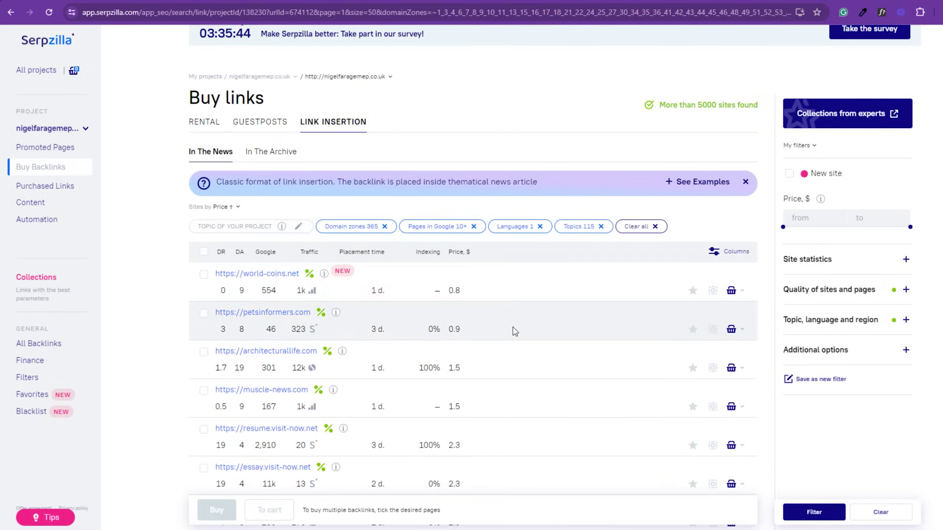
{"action": "scroll", "coordinate": [507, 344], "scroll_direction": "down", "scroll_amount": 1}
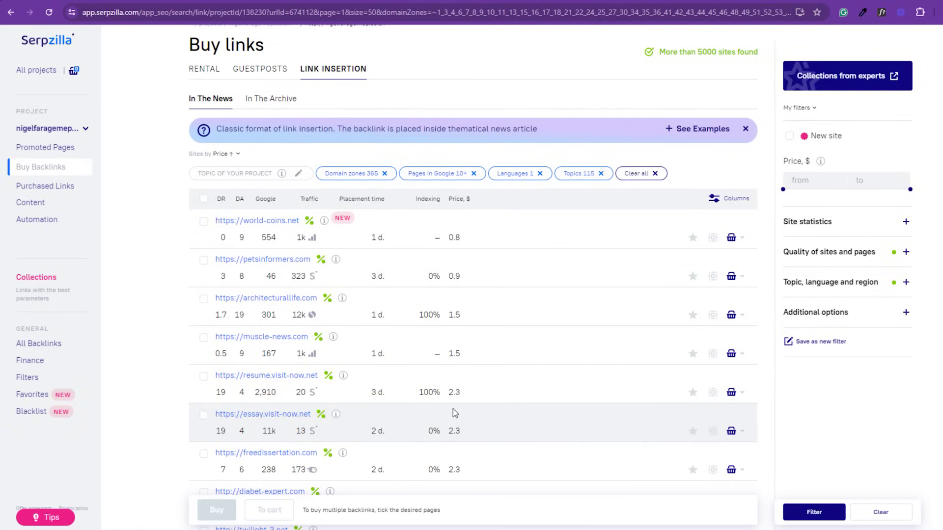
{"action": "scroll", "coordinate": [452, 408], "scroll_direction": "down", "scroll_amount": 1}
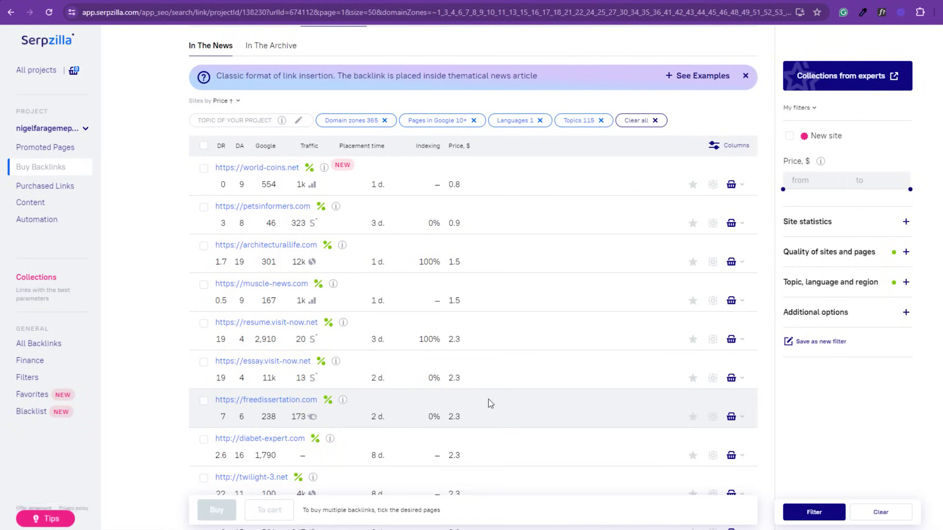
{"action": "left_click", "coordinate": [203, 247]}
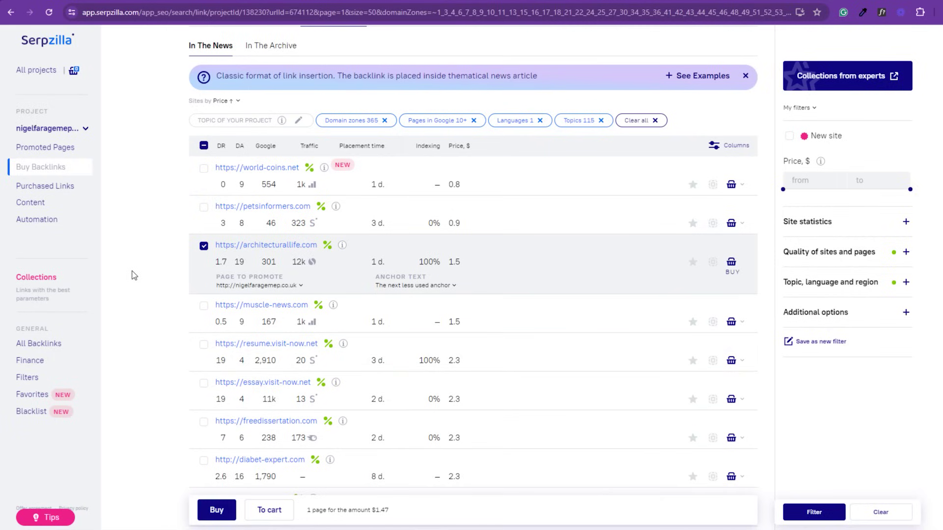
{"action": "left_click", "coordinate": [47, 190]}
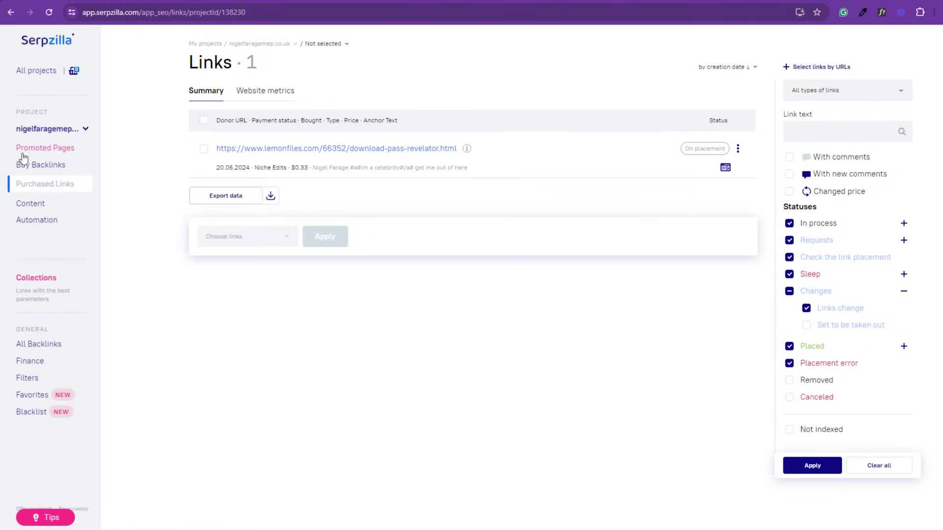
Step: Open the Content page from the sidebar to see the three backlink texts
{"action": "left_click", "coordinate": [37, 207]}
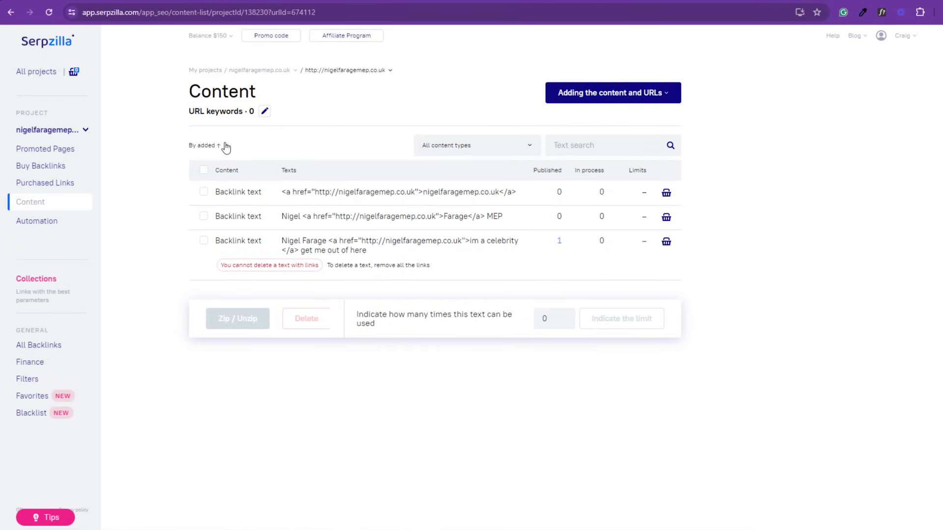
Step: Filter Content by Texts, then Articles, then start an auto mode with nigelfaragemep.co.uk ticked
{"action": "left_click", "coordinate": [477, 146]}
{"action": "left_click", "coordinate": [461, 182]}
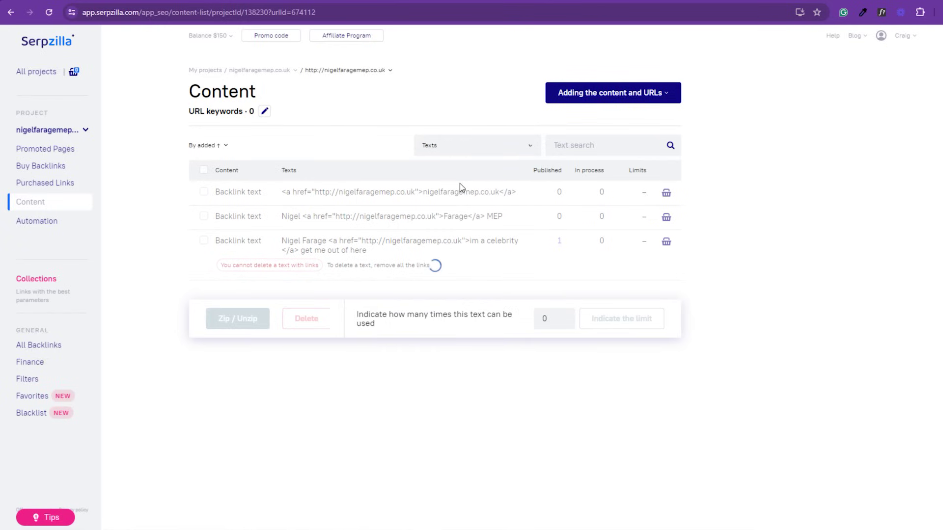
{"action": "left_click", "coordinate": [465, 142]}
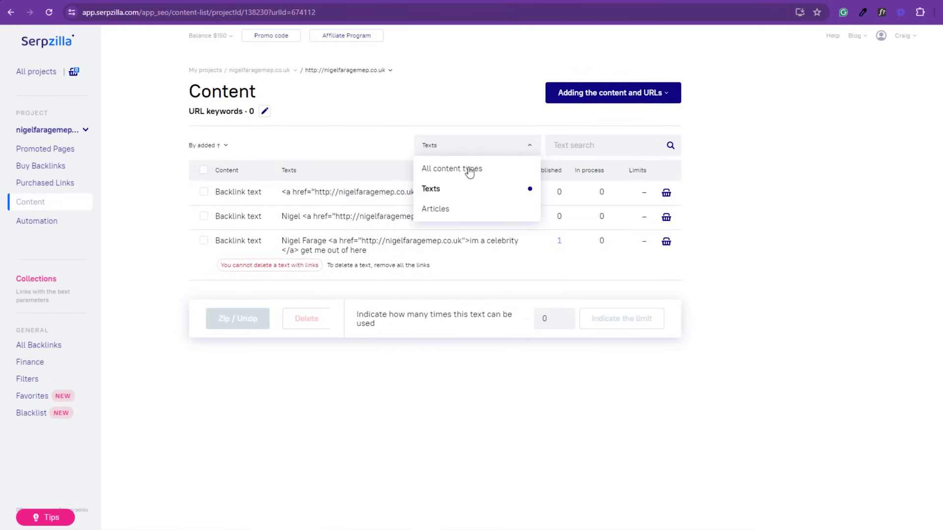
{"action": "left_click", "coordinate": [459, 207]}
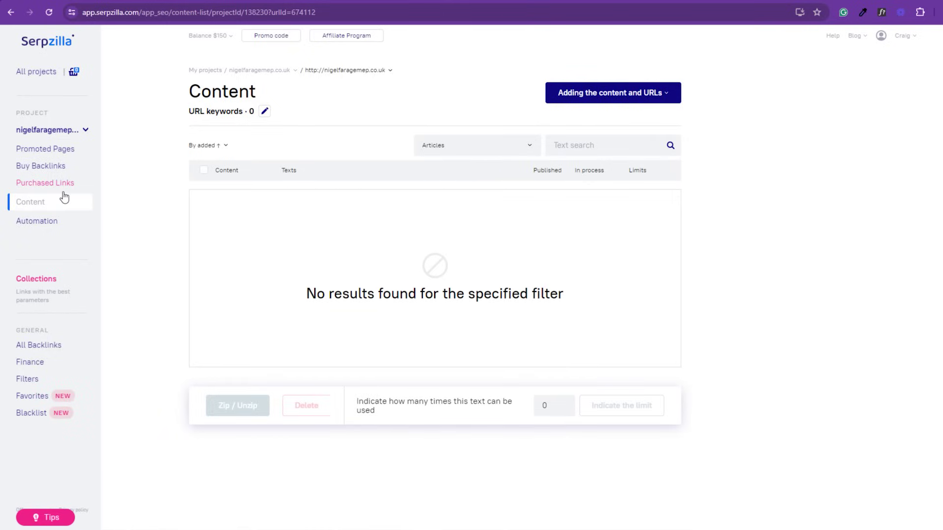
{"action": "left_click", "coordinate": [35, 225]}
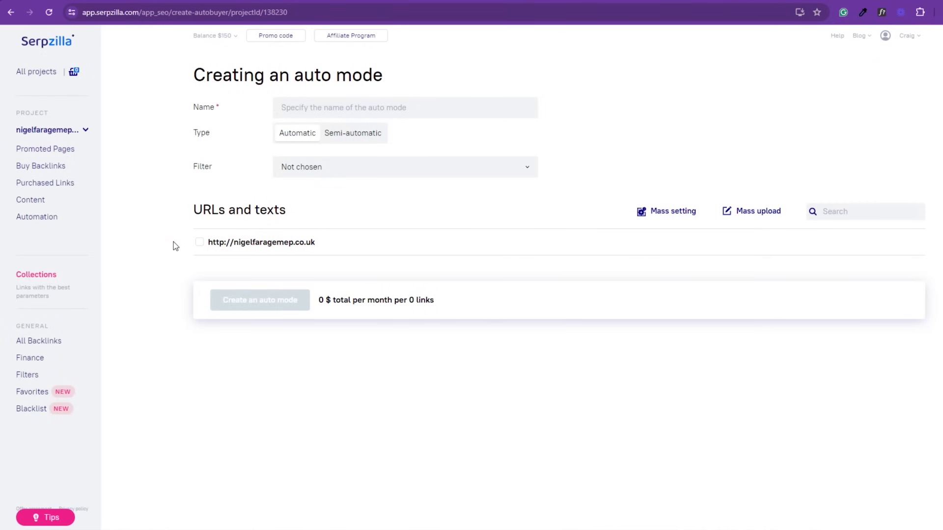
{"action": "left_click", "coordinate": [199, 242]}
Step: Set the auto mode budget to 50, maximum 1 link per day and 20 maximum links
{"action": "left_click", "coordinate": [317, 284]}
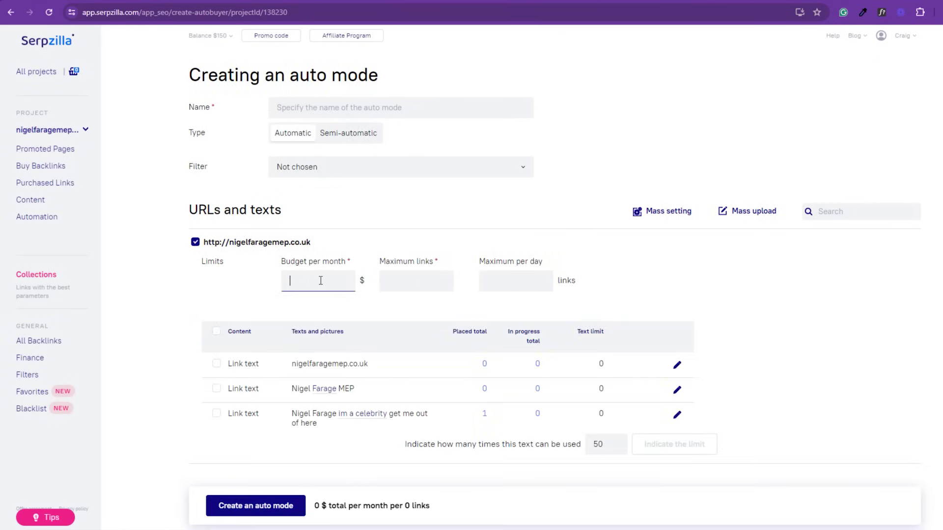
{"action": "type", "text": "50"}
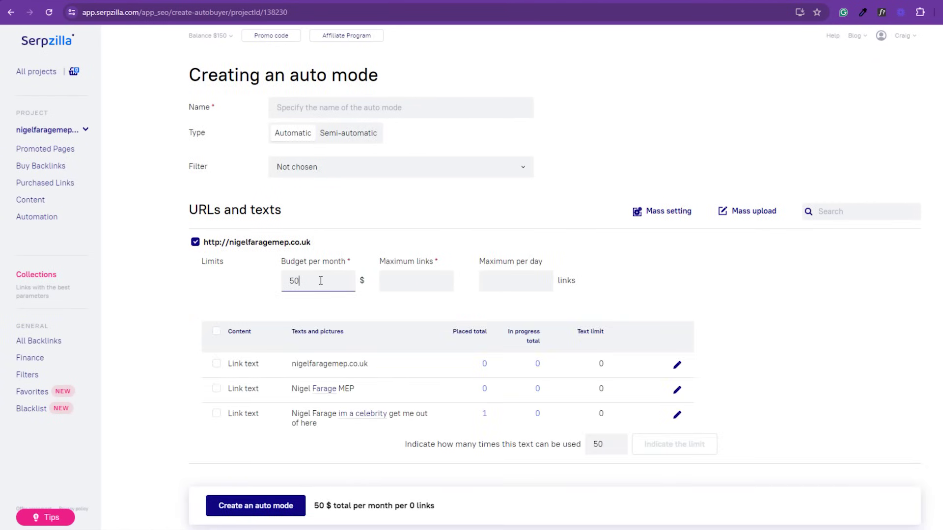
{"action": "left_click", "coordinate": [549, 281]}
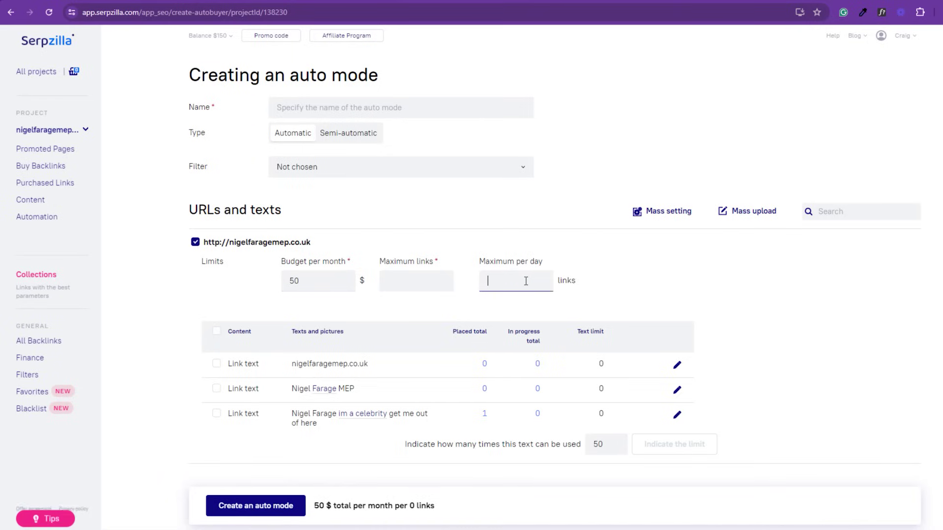
{"action": "type", "text": "1"}
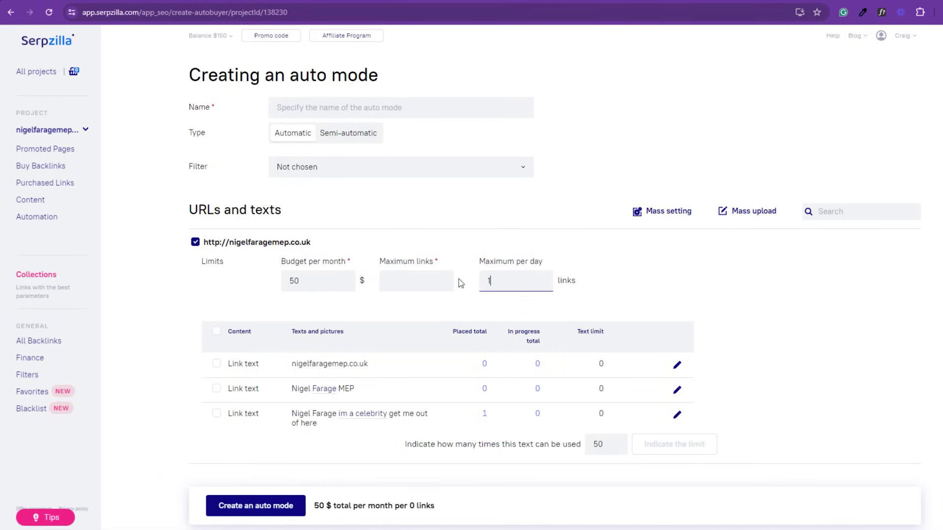
{"action": "left_click", "coordinate": [414, 279]}
{"action": "type", "text": "20"}
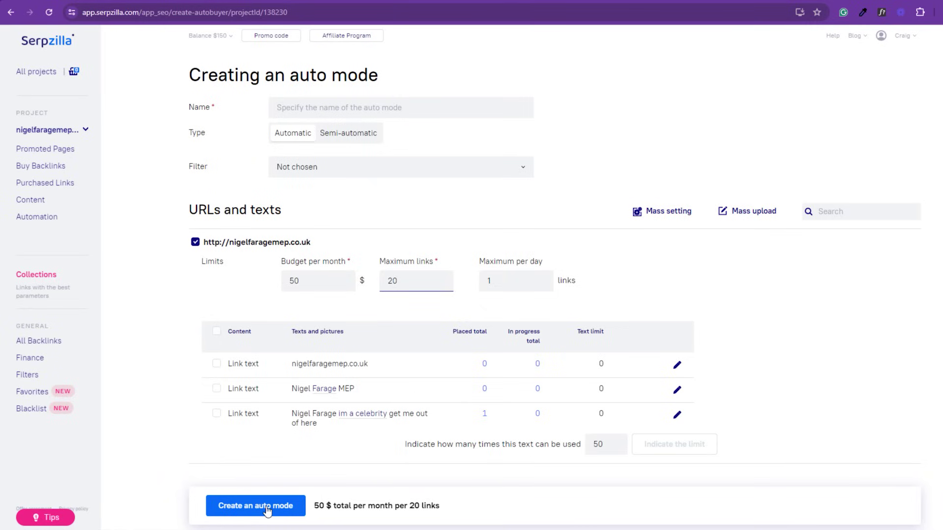
Step: Begin creating a new filter from the auto mode's Filter list
{"action": "scroll", "coordinate": [452, 420], "scroll_direction": "down", "scroll_amount": 1}
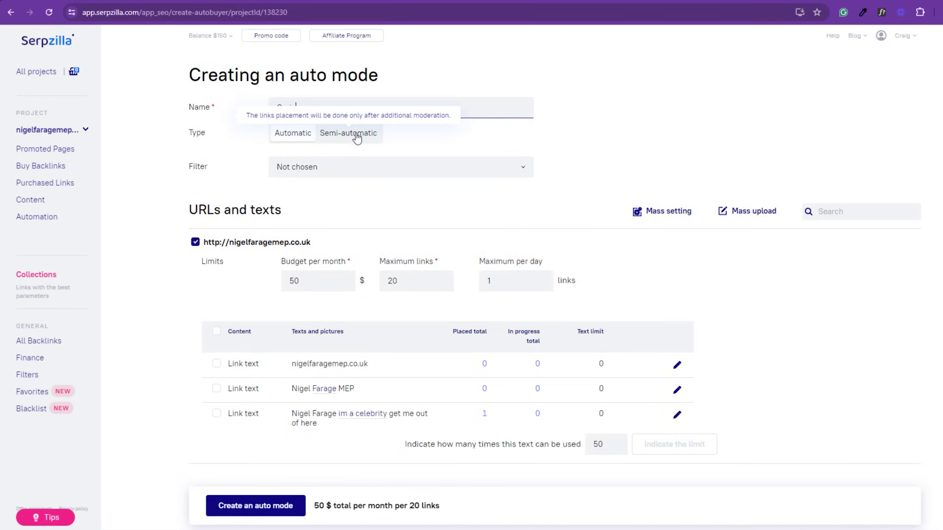
{"action": "left_click", "coordinate": [323, 179]}
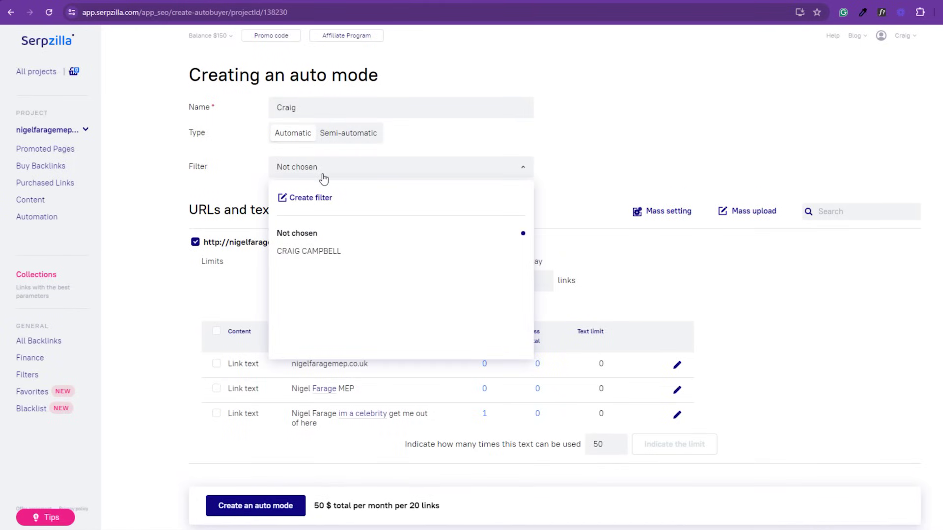
{"action": "left_click", "coordinate": [310, 198]}
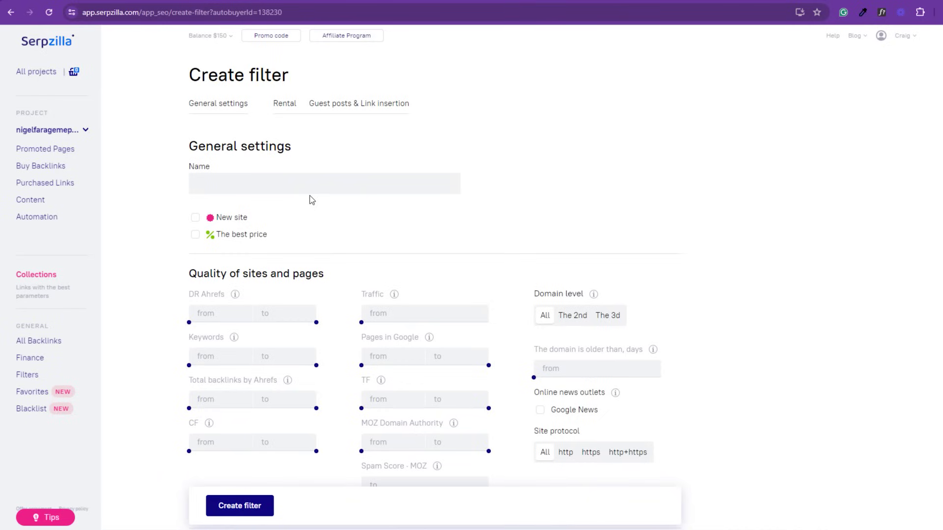
Step: Restrict the filter's country to all European countries, leaving domain zones unchanged
{"action": "left_click", "coordinate": [230, 314]}
{"action": "scroll", "coordinate": [364, 317], "scroll_direction": "down", "scroll_amount": 8}
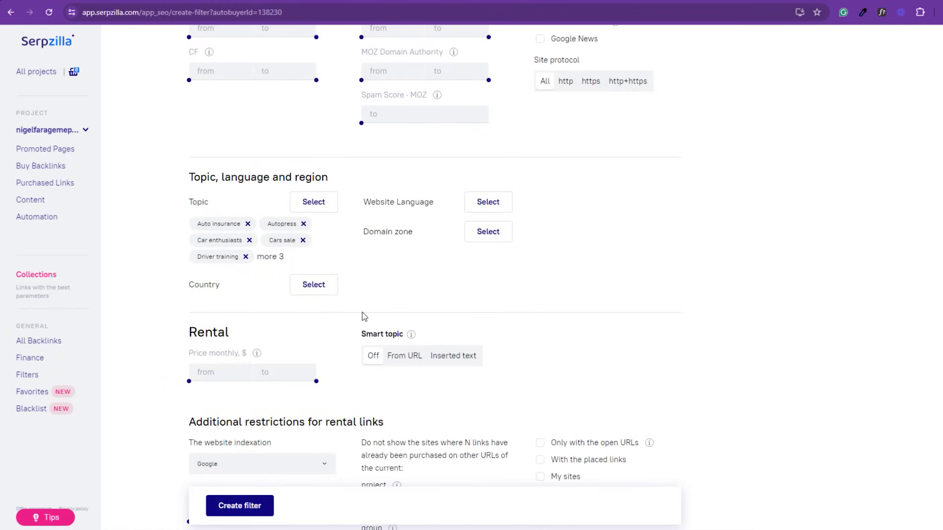
{"action": "left_click", "coordinate": [484, 234]}
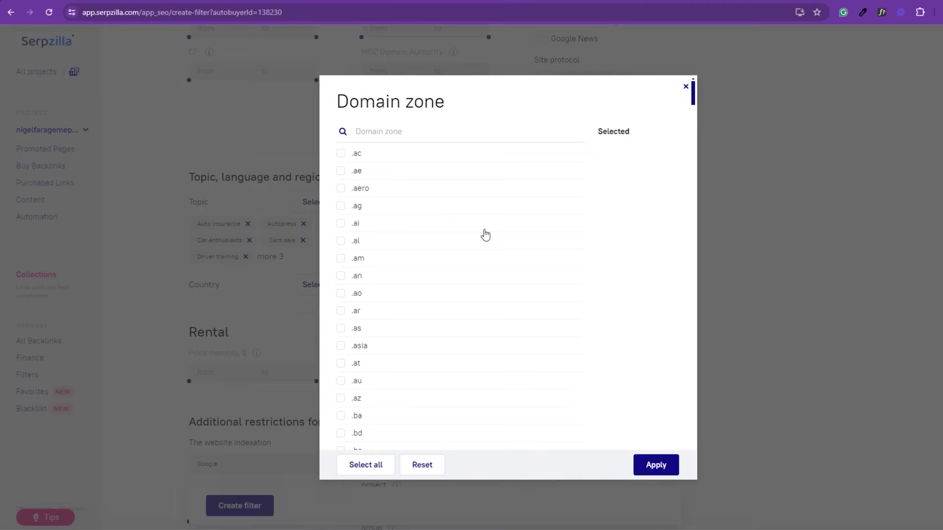
{"action": "left_click", "coordinate": [684, 88]}
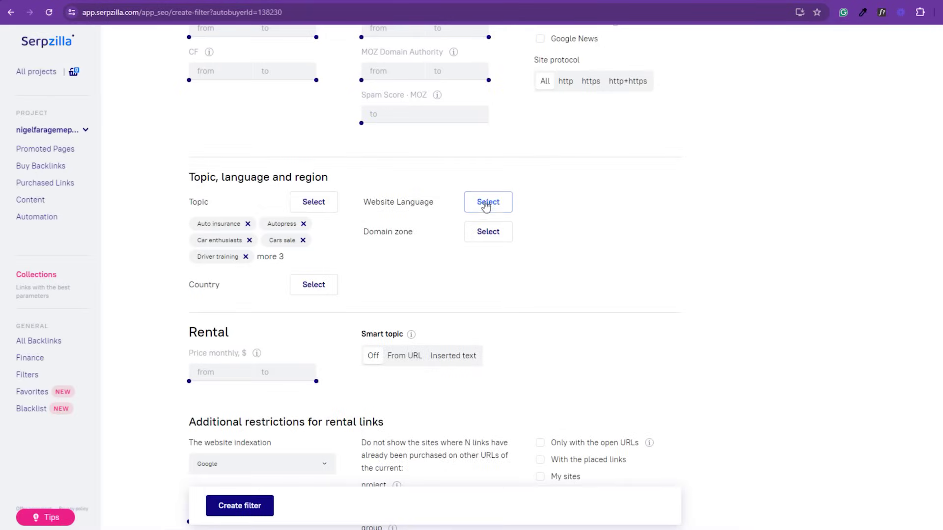
{"action": "left_click", "coordinate": [304, 285]}
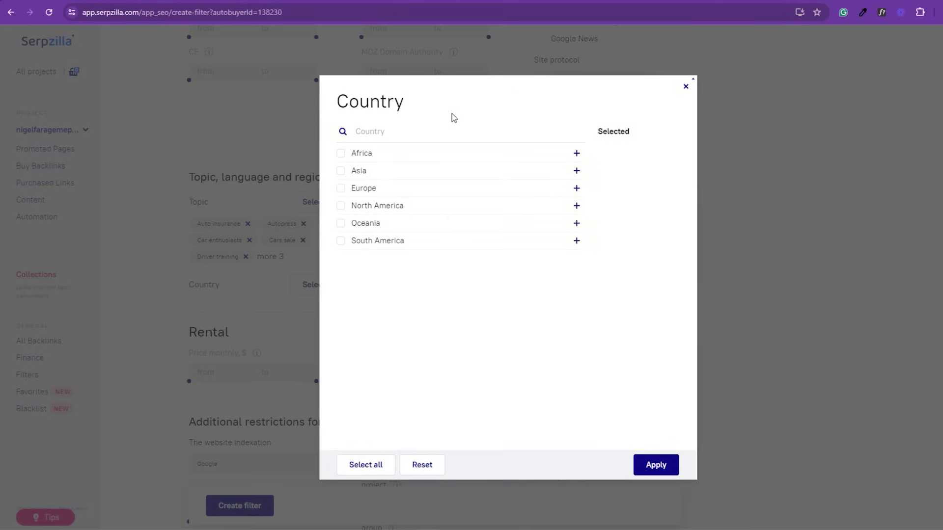
{"action": "left_click", "coordinate": [341, 188]}
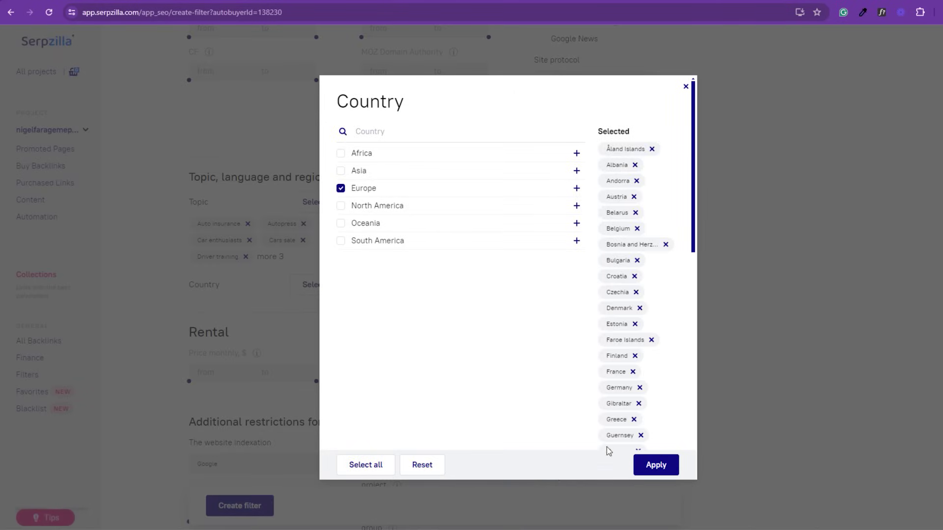
{"action": "left_click", "coordinate": [657, 465]}
Step: Limit nesting level to Main page and move to the minimum guest-post price field
{"action": "scroll", "coordinate": [480, 283], "scroll_direction": "down", "scroll_amount": 1}
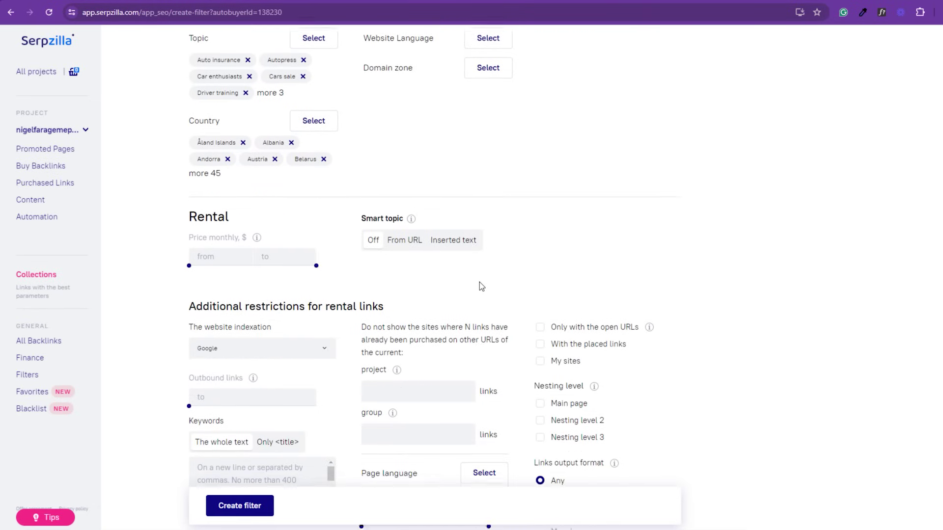
{"action": "scroll", "coordinate": [481, 286], "scroll_direction": "down", "scroll_amount": 3}
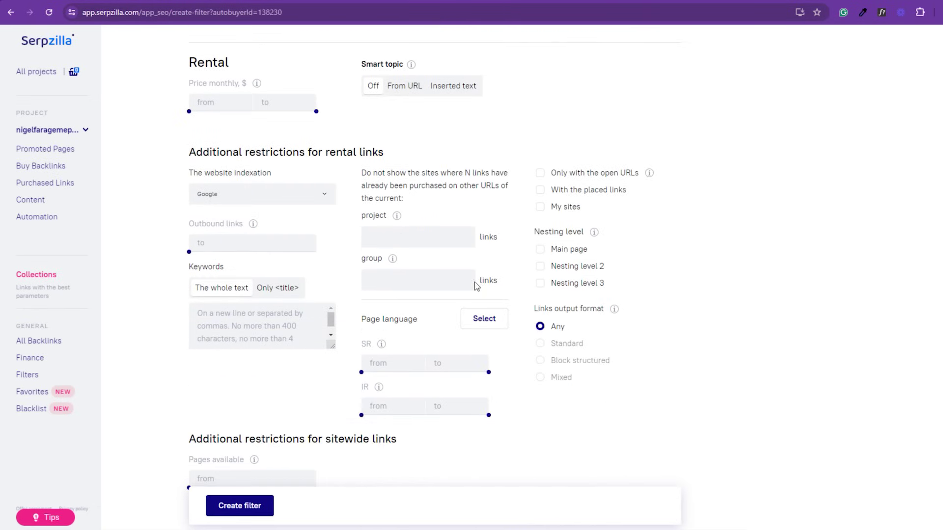
{"action": "left_click", "coordinate": [540, 249]}
{"action": "scroll", "coordinate": [534, 296], "scroll_direction": "down", "scroll_amount": 4}
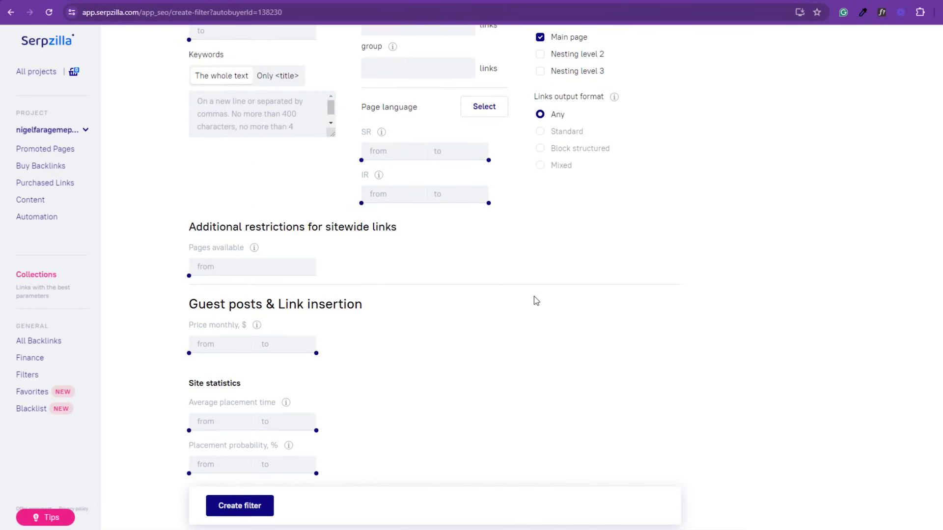
{"action": "scroll", "coordinate": [528, 295], "scroll_direction": "down", "scroll_amount": 2}
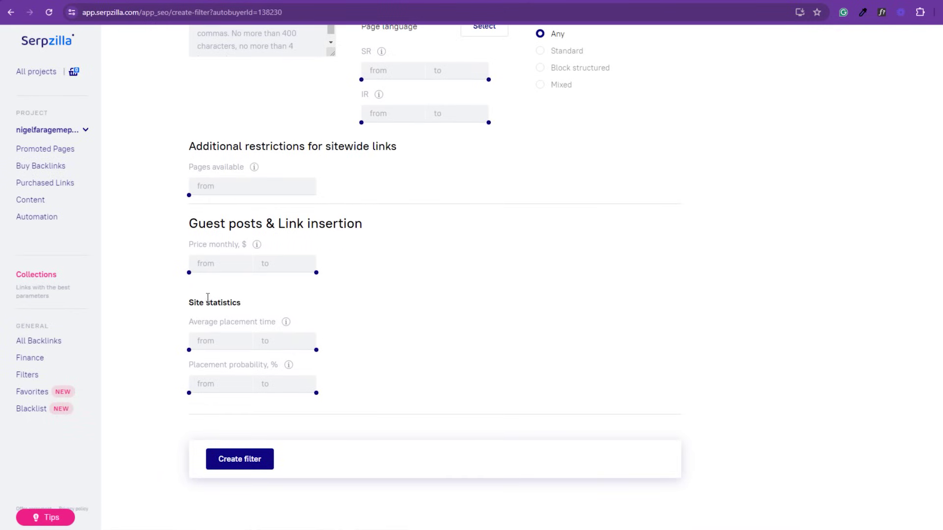
{"action": "left_click", "coordinate": [215, 265]}
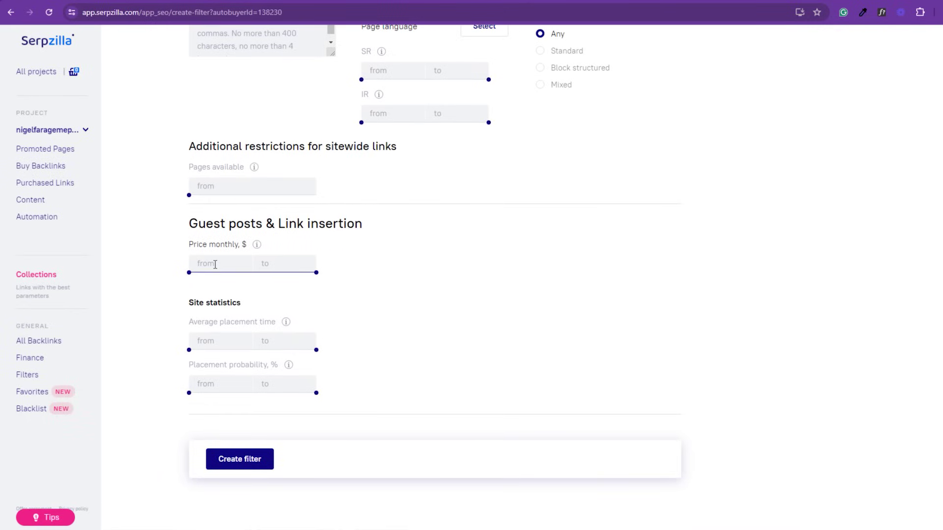